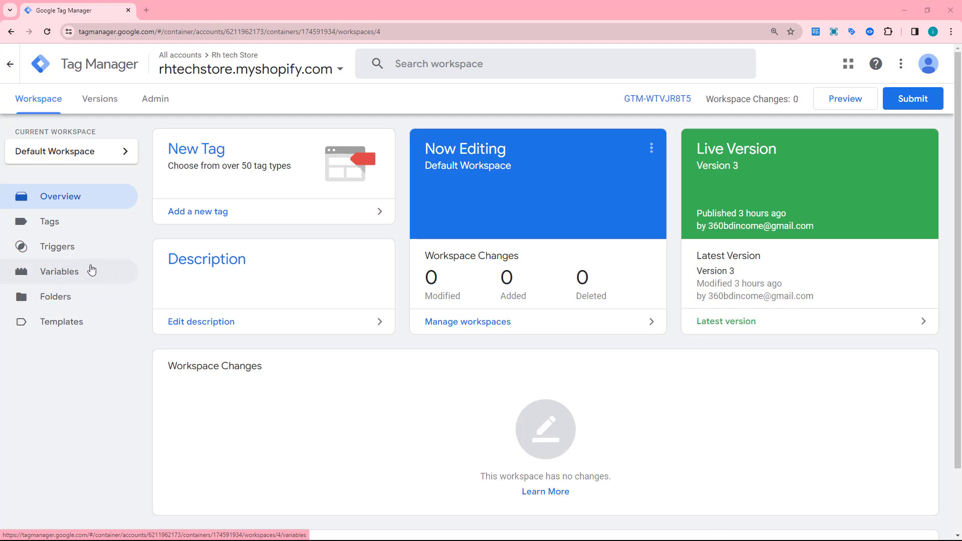
Step: Create a new user-defined variable in the workspace and choose Data Layer Variable as its type
left_click(65, 273)
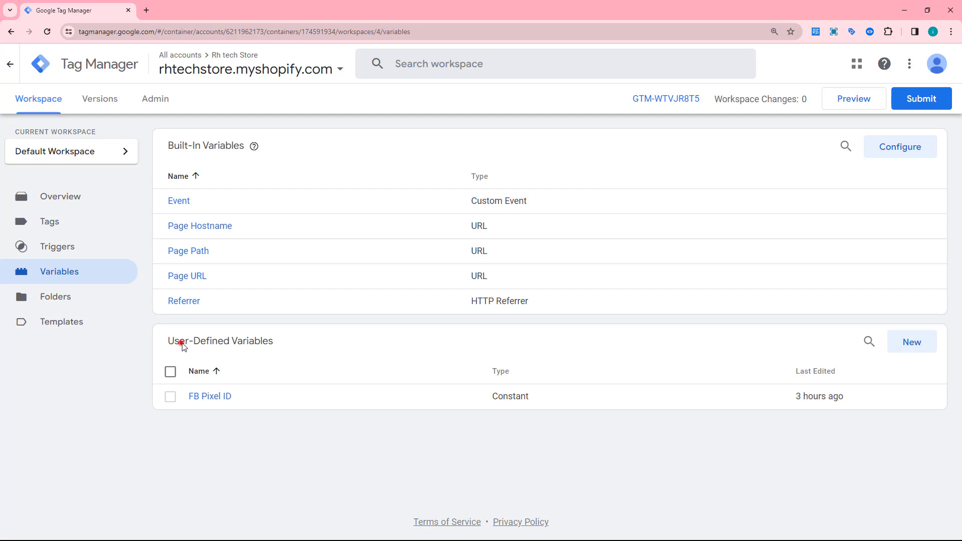
left_click_drag(179, 343, 254, 344)
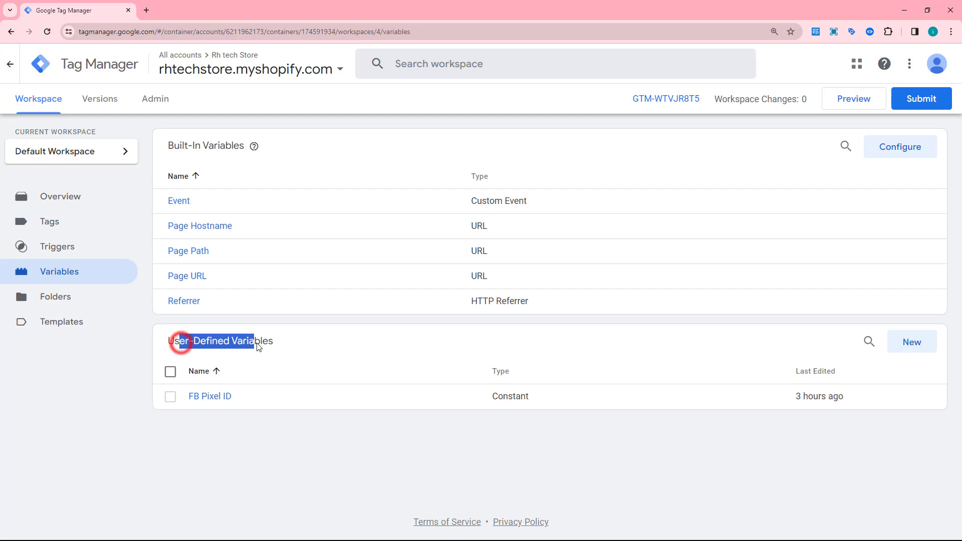
left_click(916, 351)
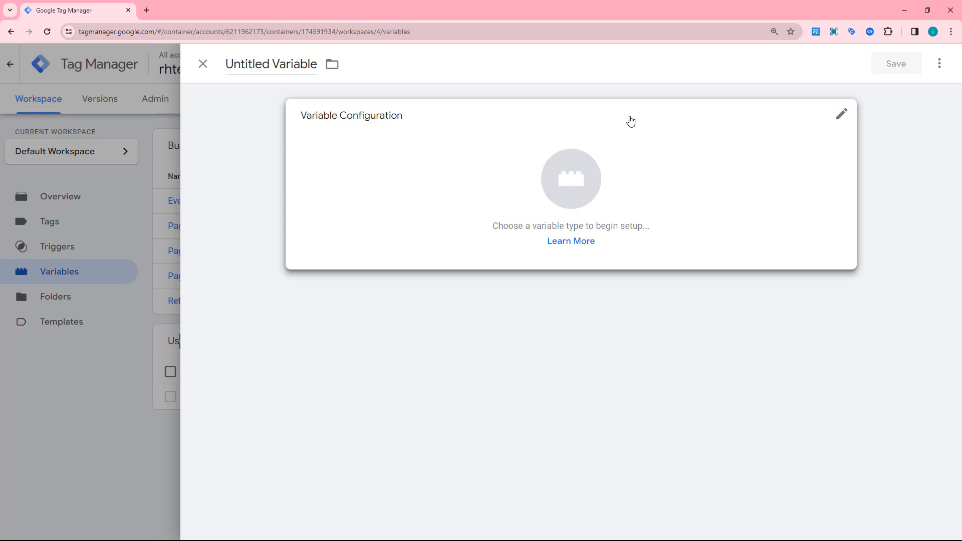
left_click(840, 114)
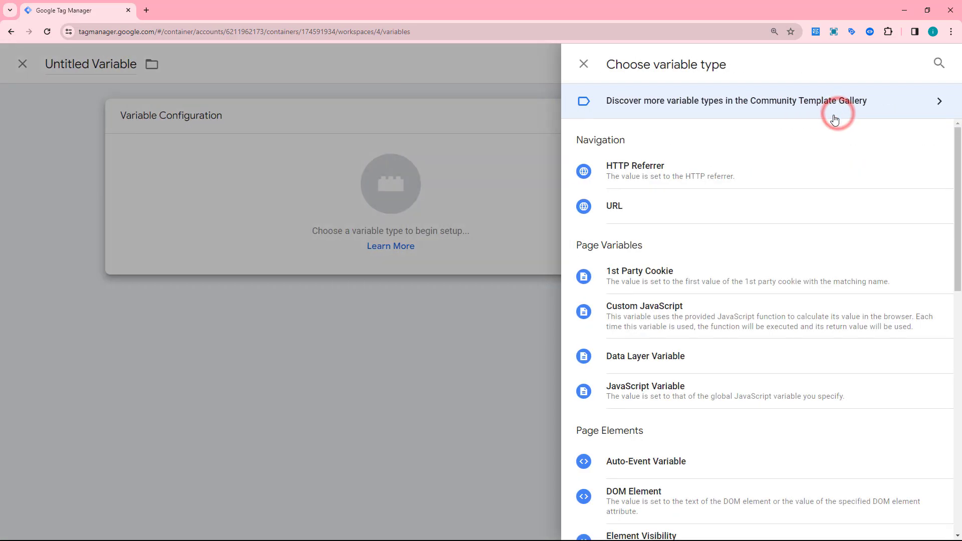
scroll(719, 274, "down", 1)
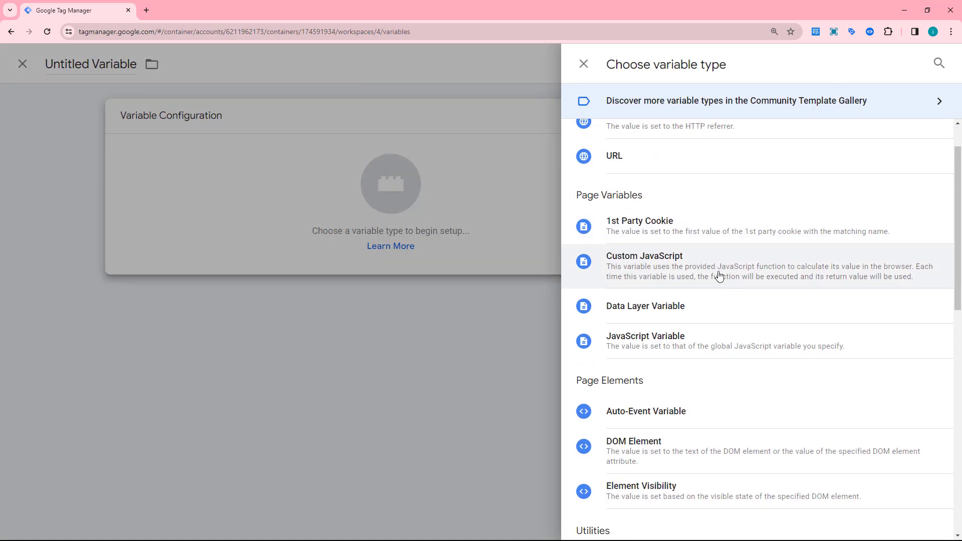
left_click(646, 306)
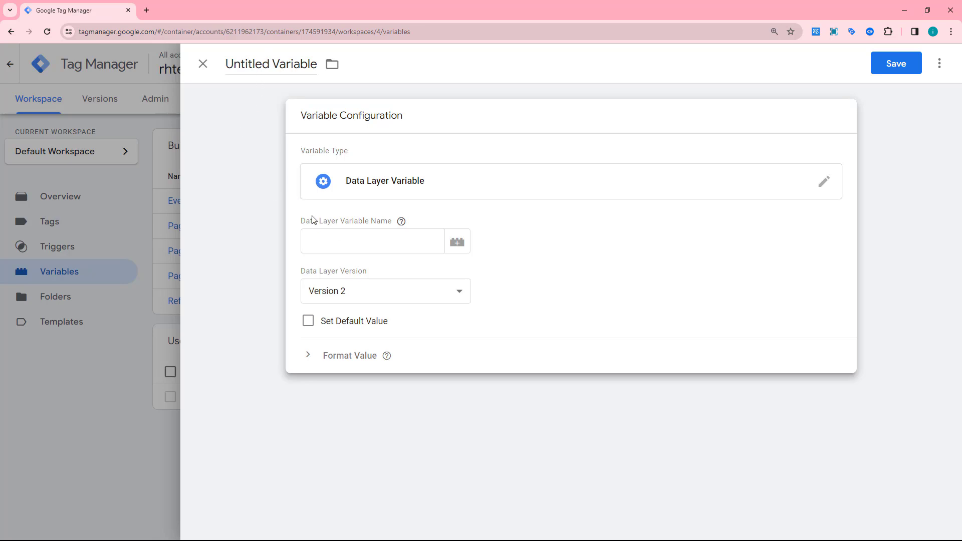
Step: Set the new variable's Data Layer Variable Name to ecommerce.items.0.item_id
left_click_drag(330, 221, 398, 221)
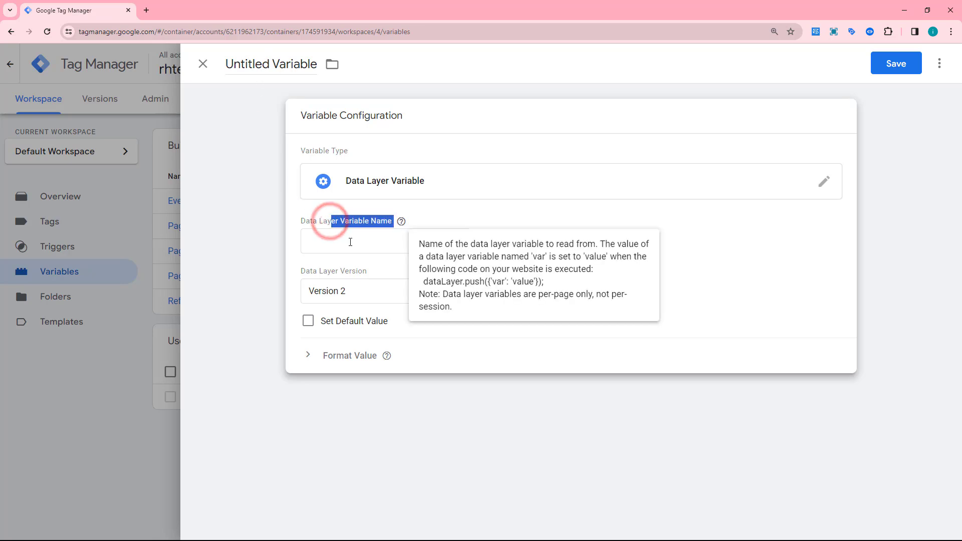
left_click(337, 241)
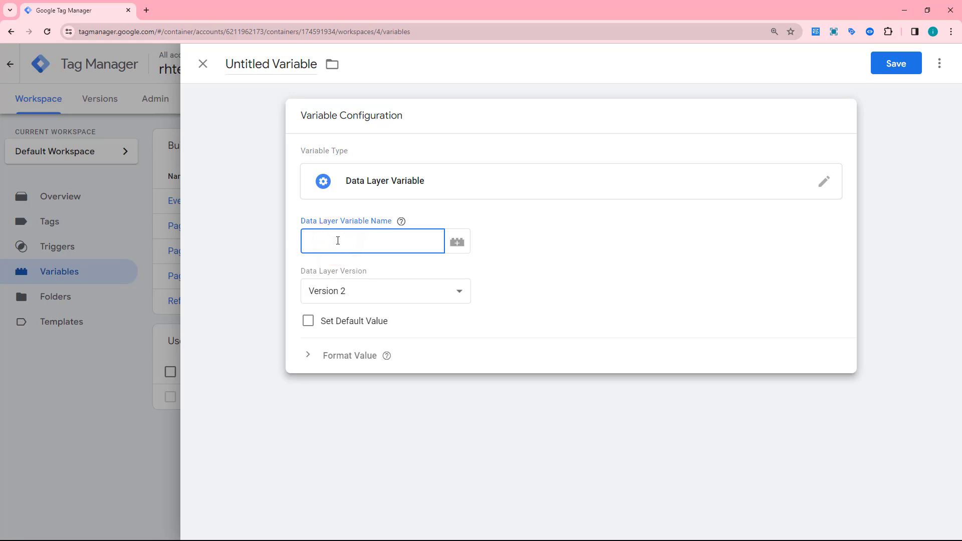
type("ecommerce")
type(".items.0.tem")
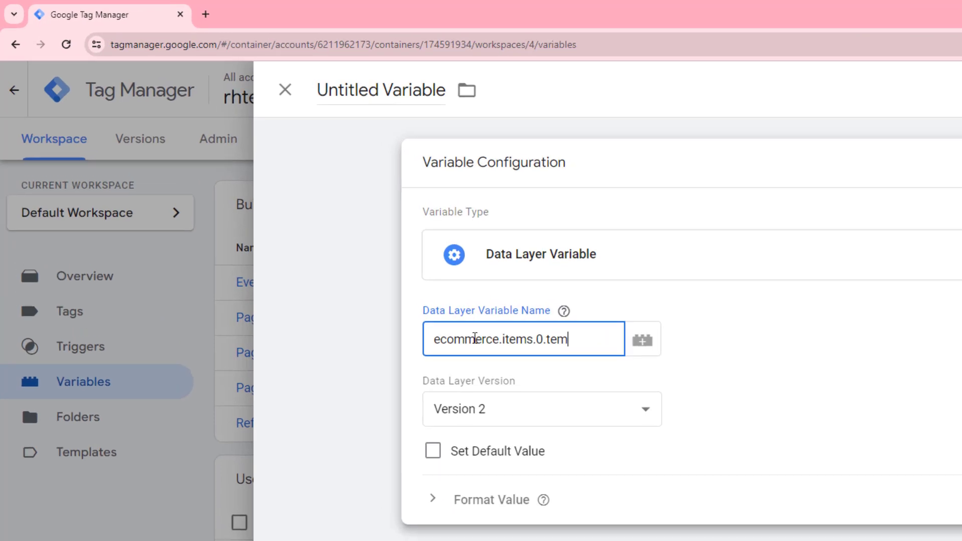
key("BackSpace")
key("BackSpace")
key("BackSpace")
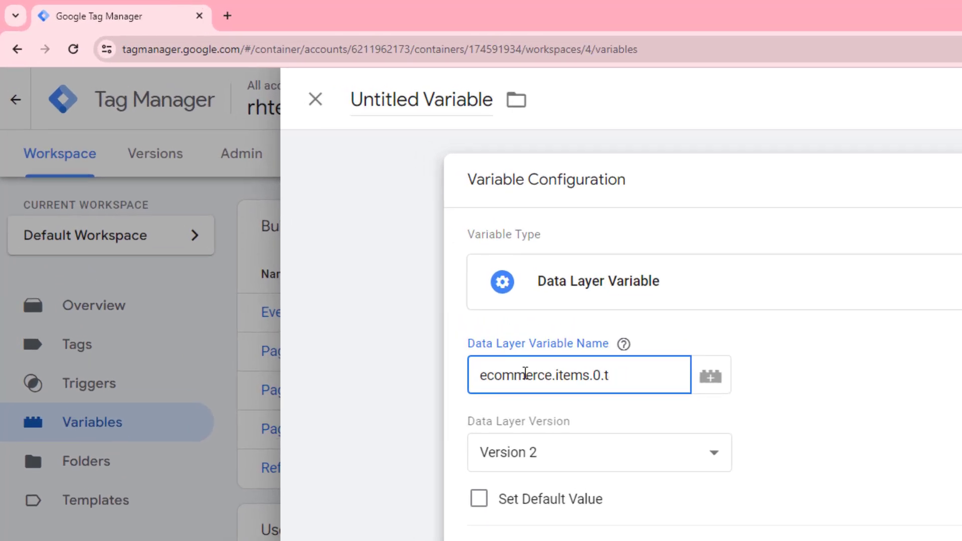
type("item_id")
left_click(606, 346)
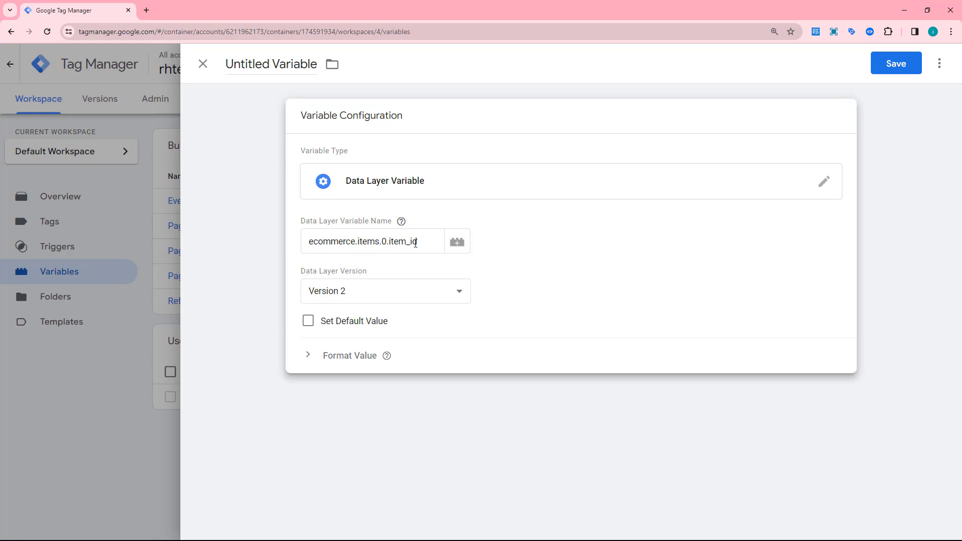
Step: Title the item ID variable "DLV - FB - Product ID" and save it
left_click(260, 64)
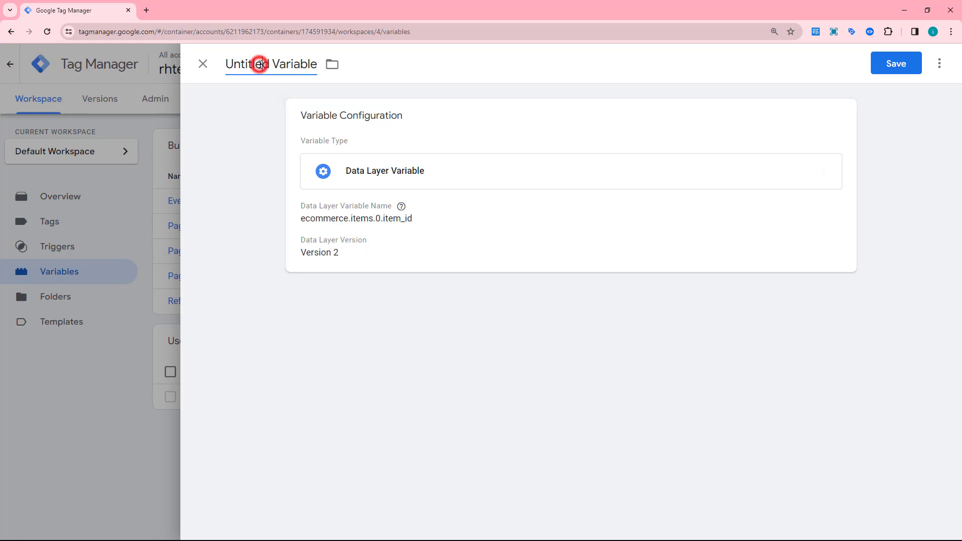
triple_click(260, 65)
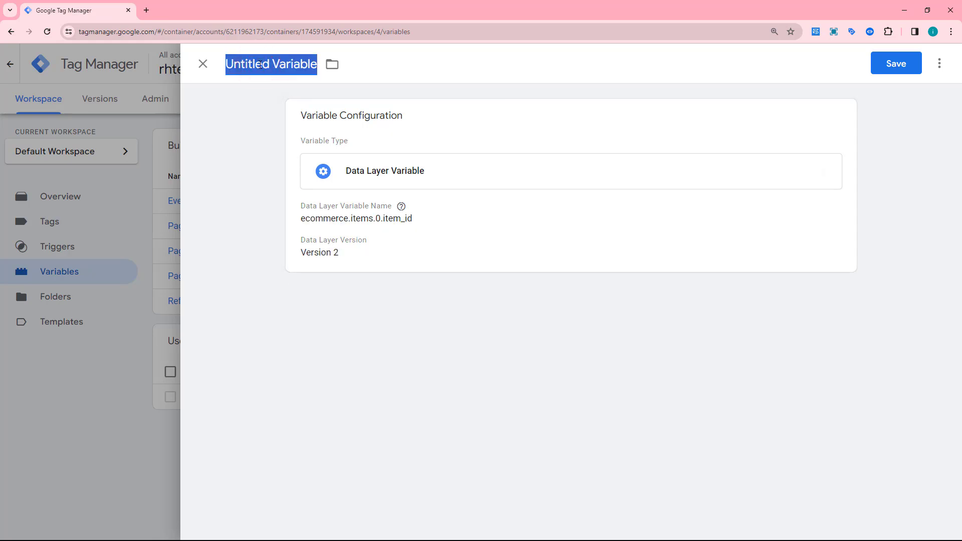
type("DLV")
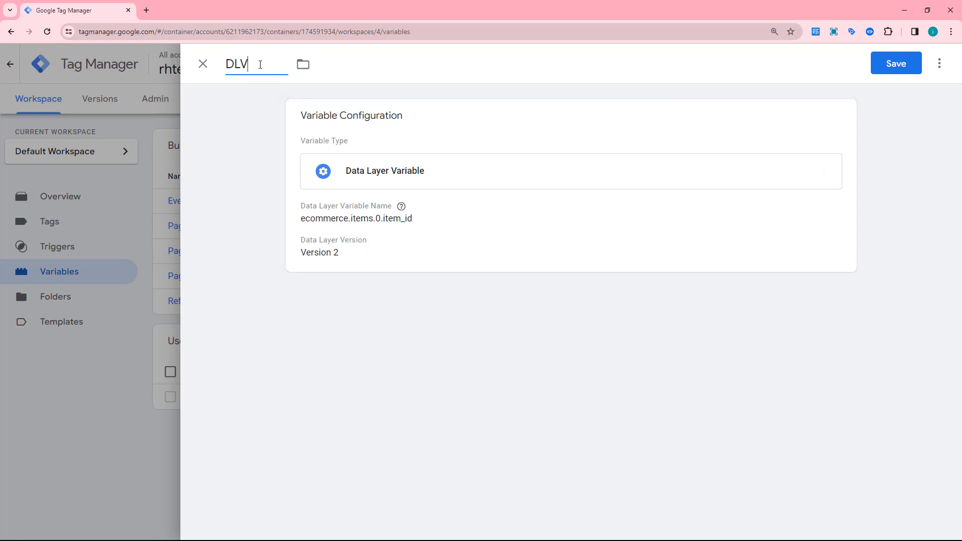
type(" - FB - Product ID")
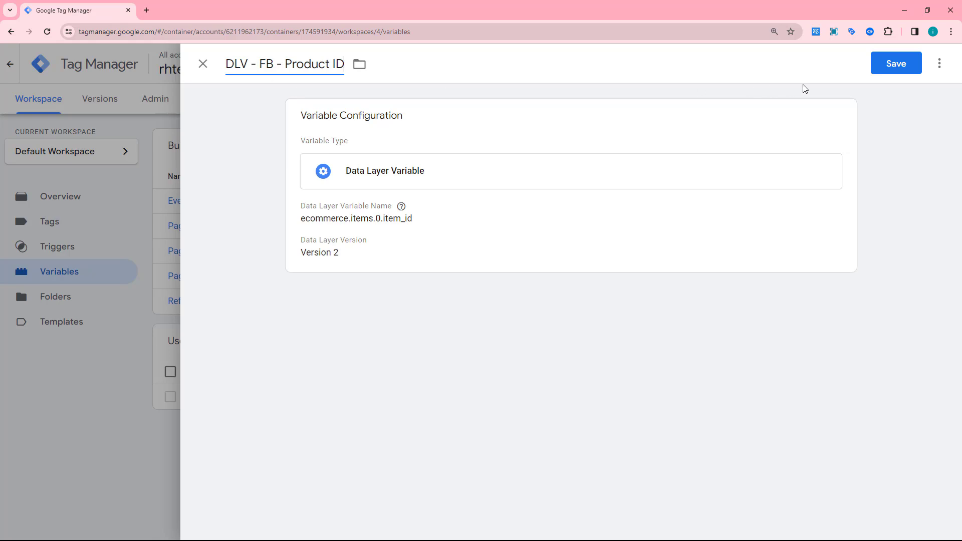
left_click(893, 64)
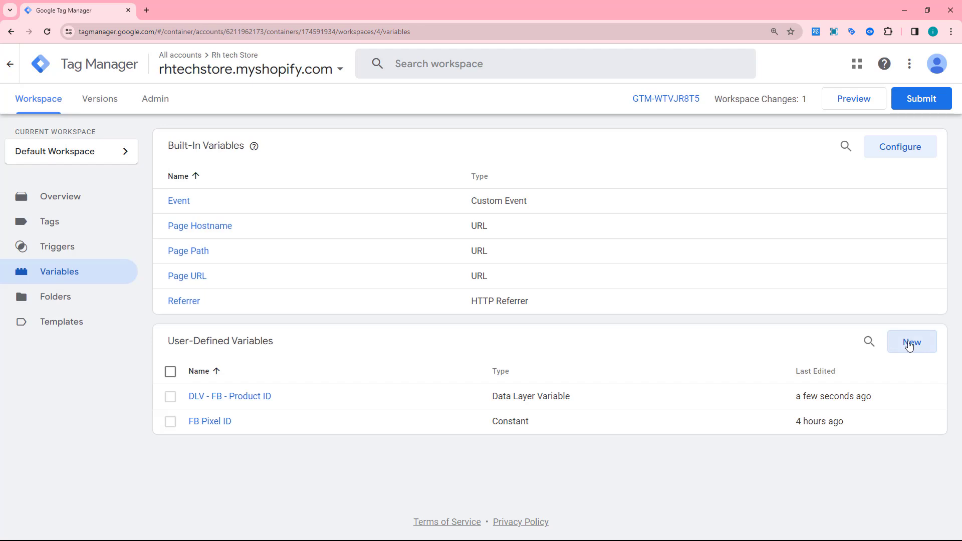
Step: Add another user-defined variable with the Data Layer Variable type
left_click(909, 345)
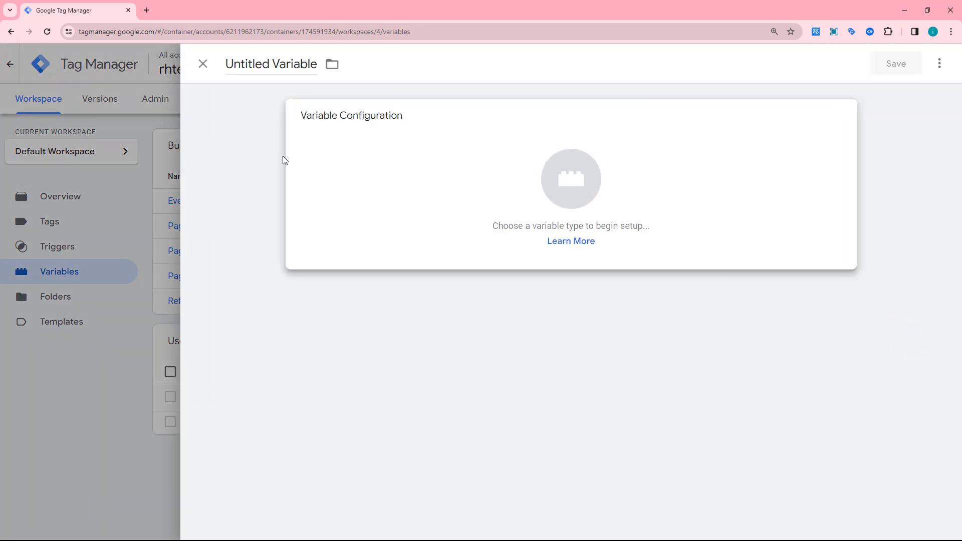
left_click(840, 117)
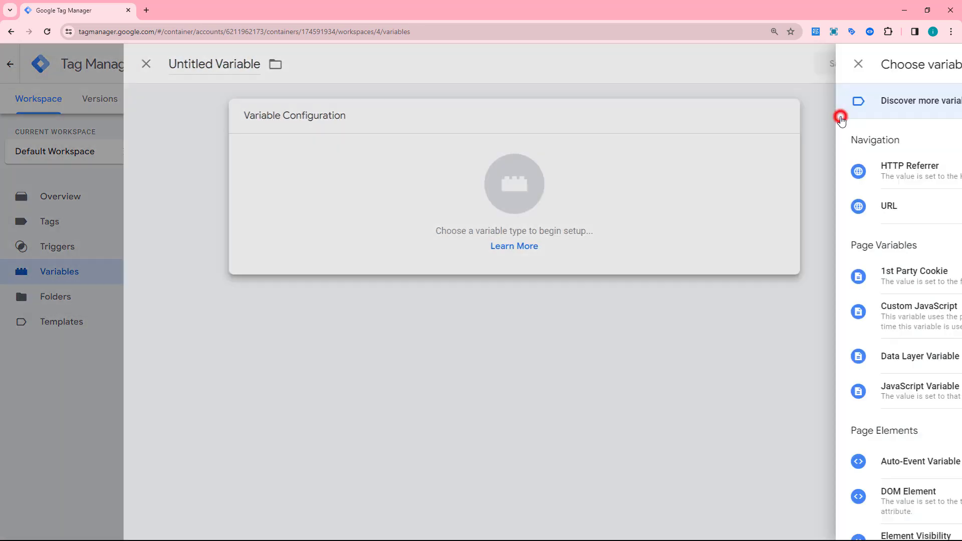
scroll(674, 319, "down", 1)
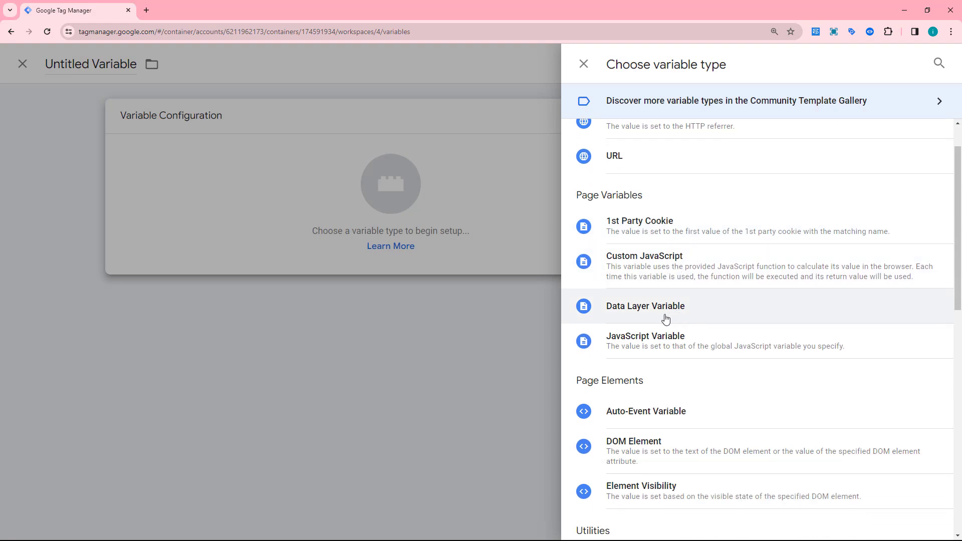
left_click(654, 306)
Step: Enter ecommerce.items.0.price as the Data Layer Variable Name of the second variable
left_click(380, 239)
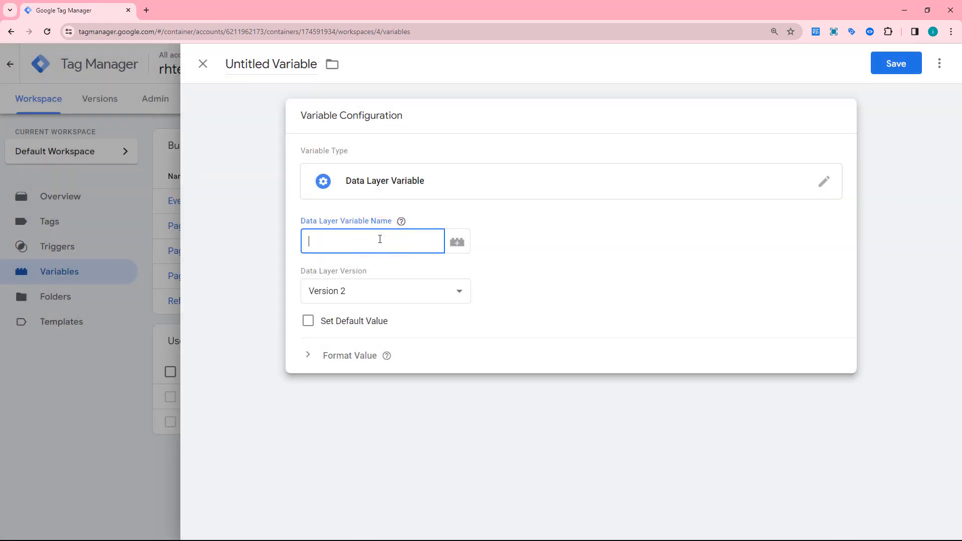
type("P")
key("BackSpace")
type("ecommerce.")
type("ite")
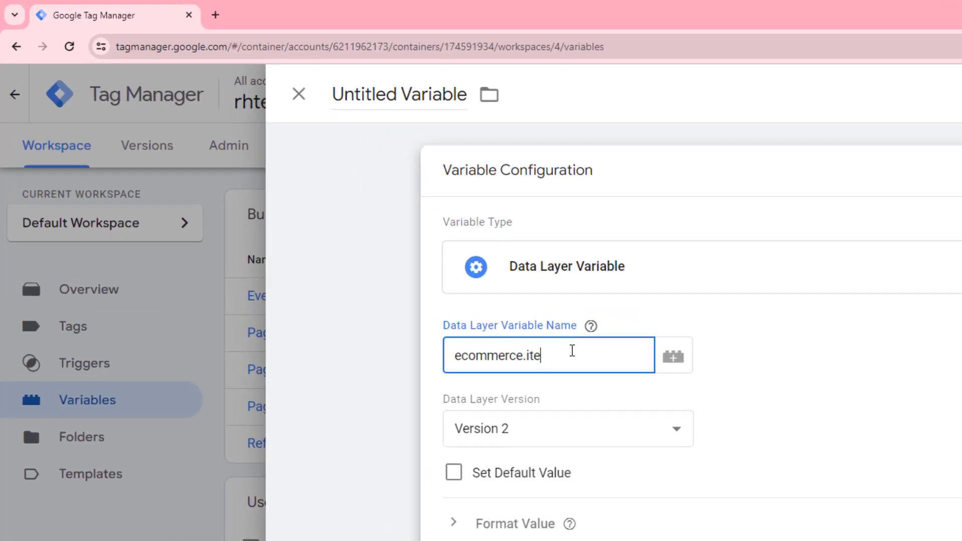
type("m.o.proce")
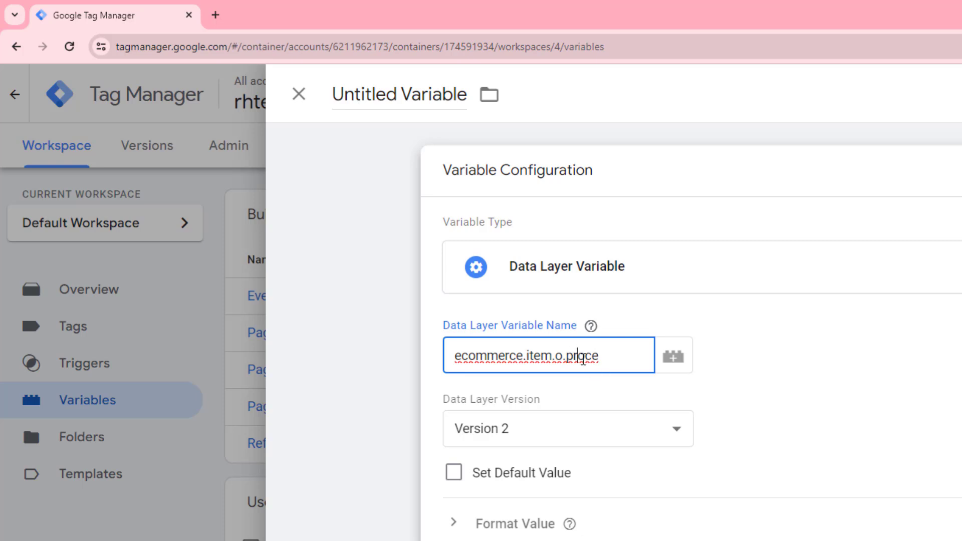
right_click(582, 360)
left_click(585, 356)
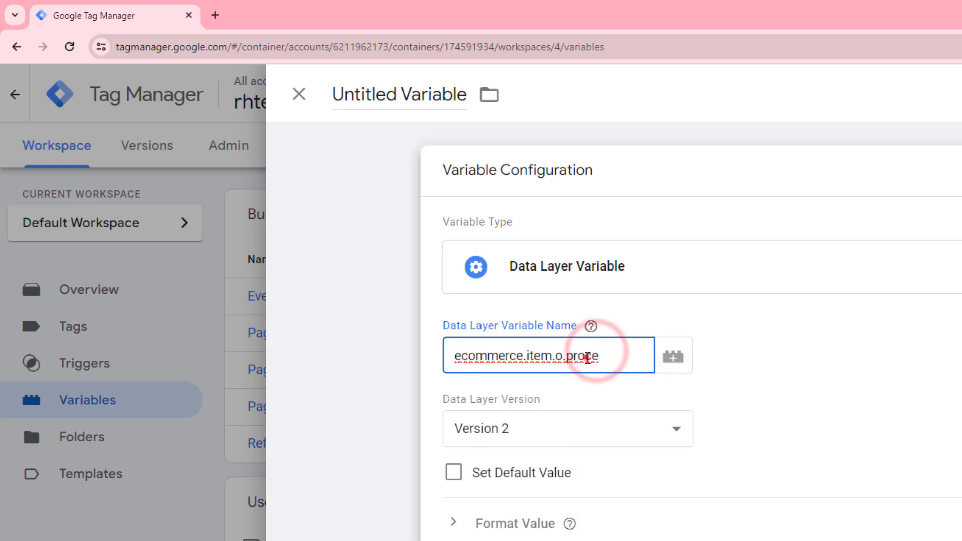
key("BackSpace")
type("i")
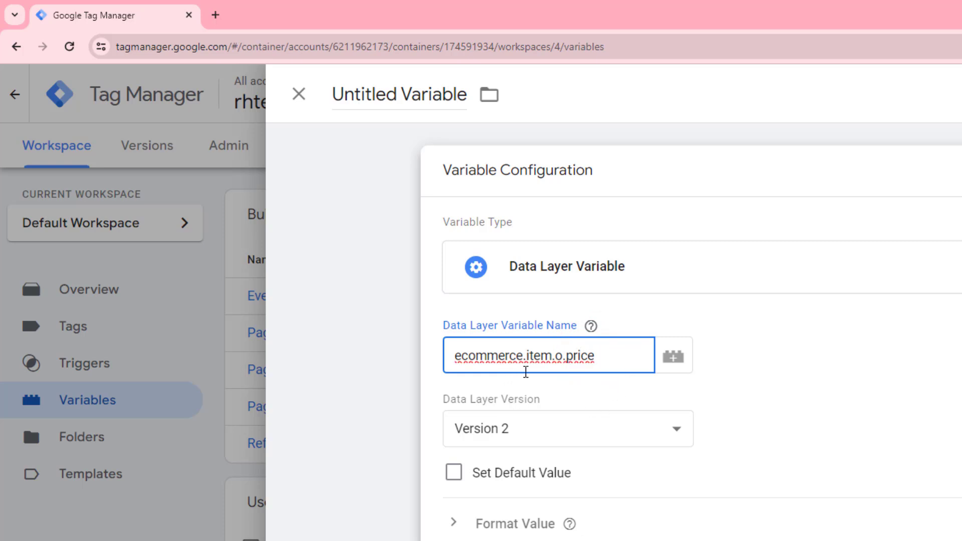
left_click(553, 355)
type("s")
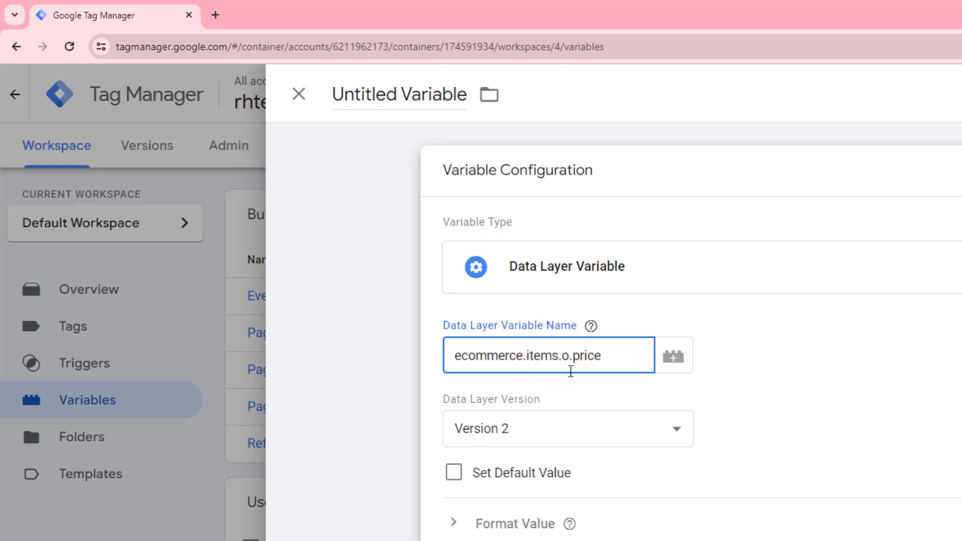
key("ctrl+plus")
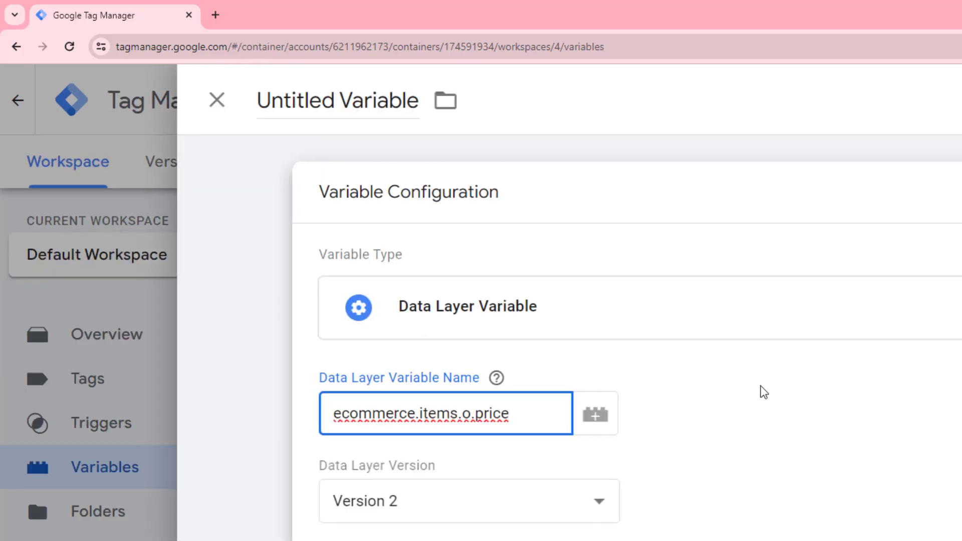
left_click(470, 415)
key("BackSpace")
type("0")
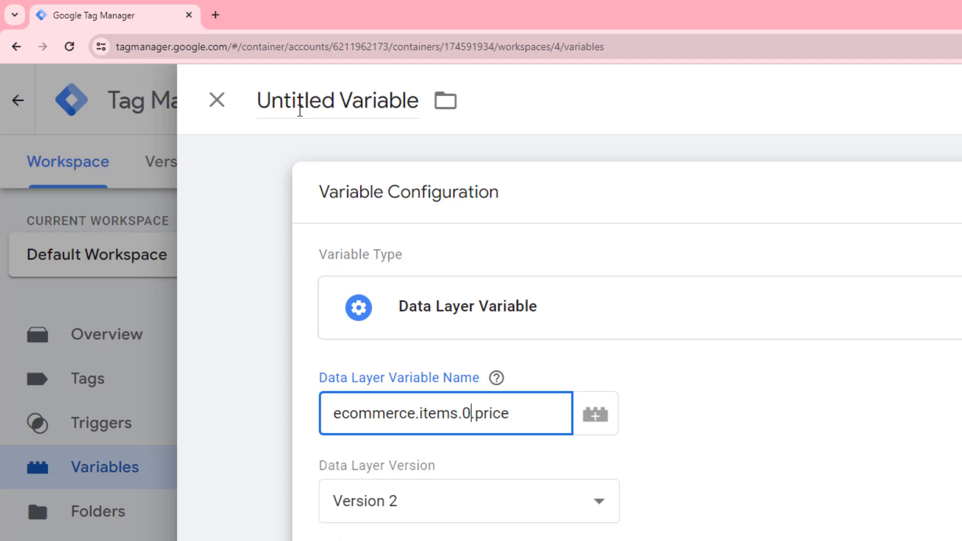
Step: Title the price variable "DLV - FB - Product Price" and save it
triple_click(300, 106)
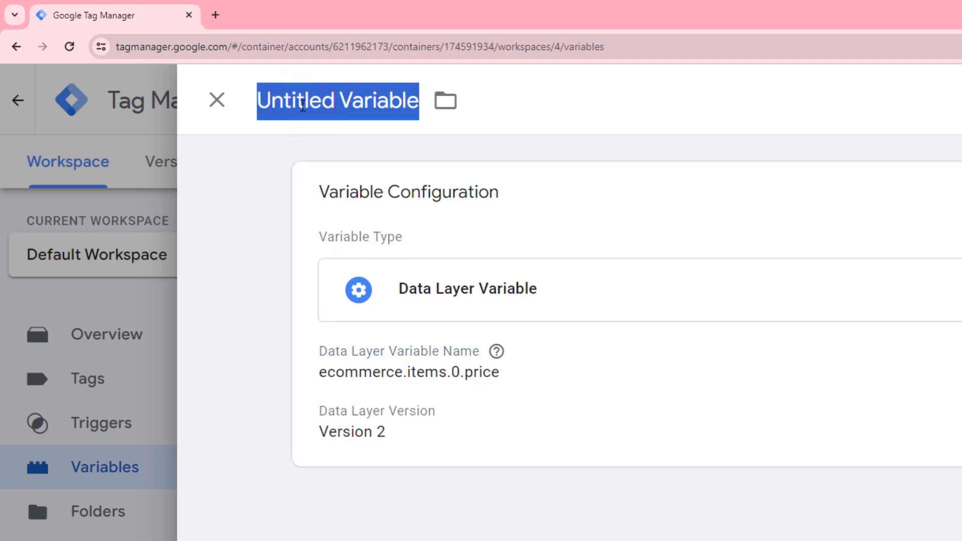
type("DL")
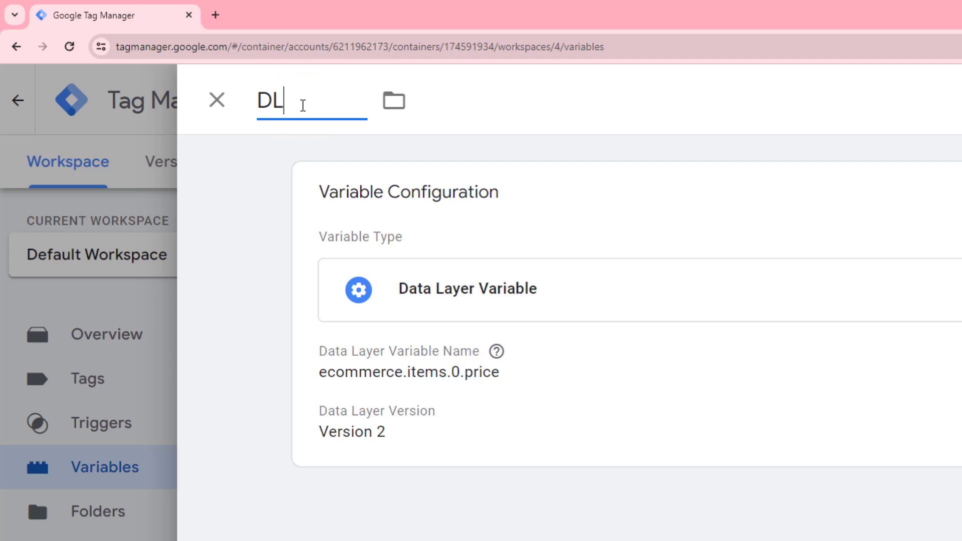
type("V - FB")
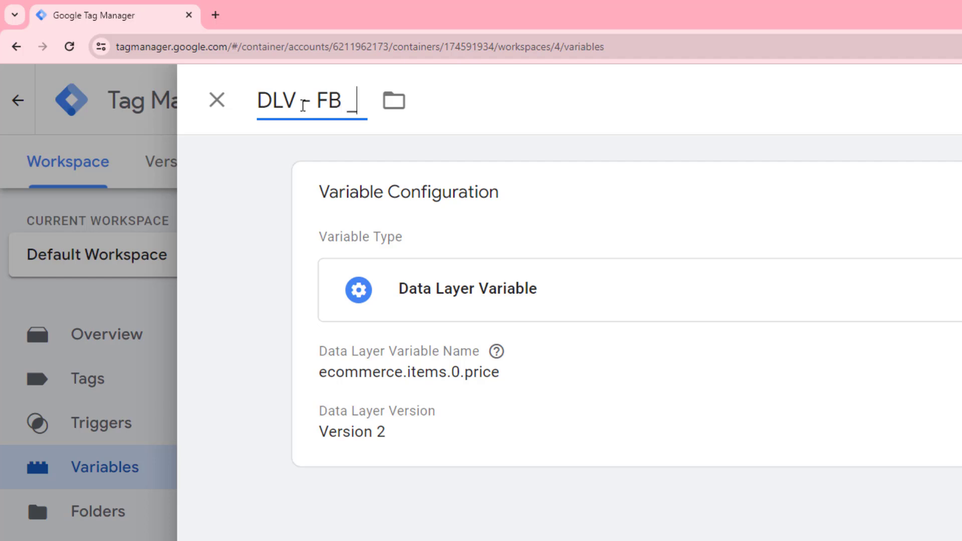
type(" - Product Price")
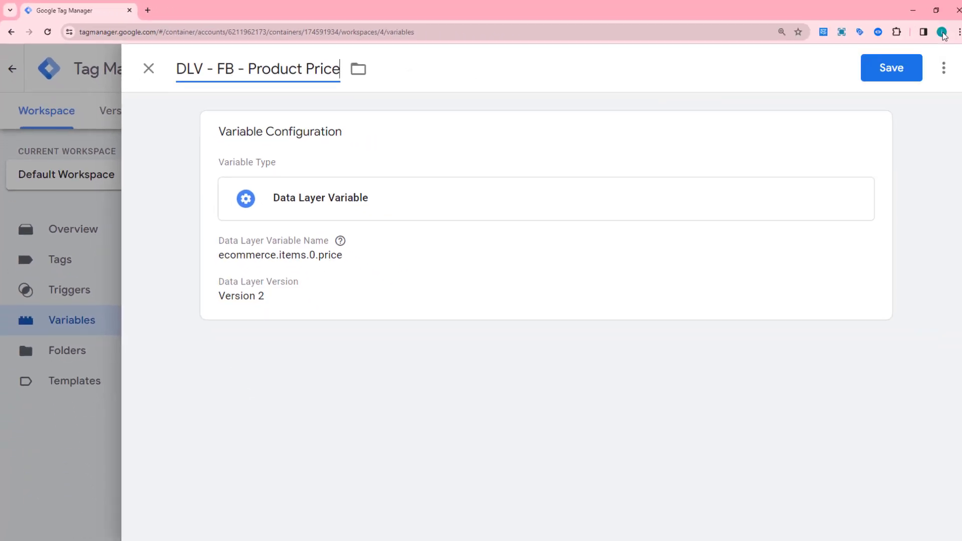
left_click(877, 65)
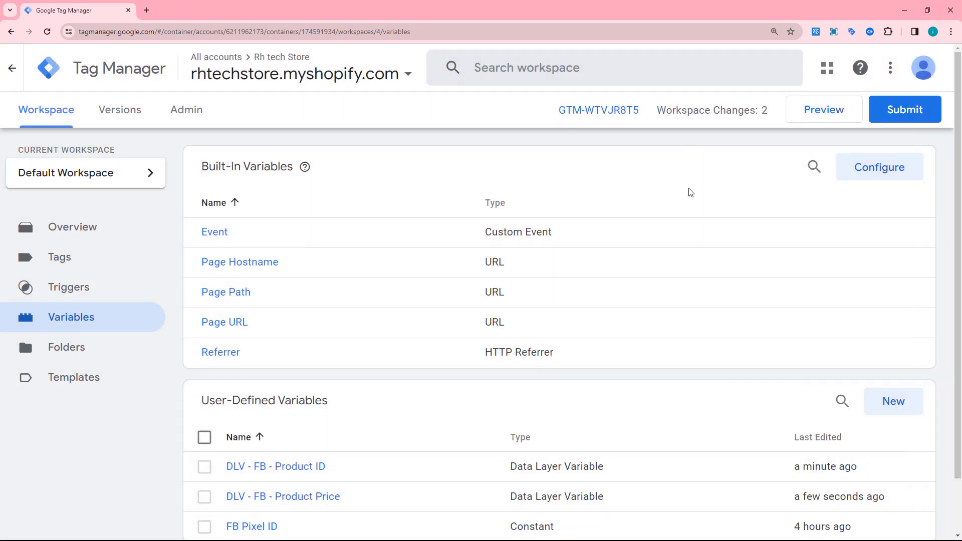
Step: Add a third user-defined variable for Facebook tracking and choose Data Layer Variable as its type
scroll(451, 310, "down", 2)
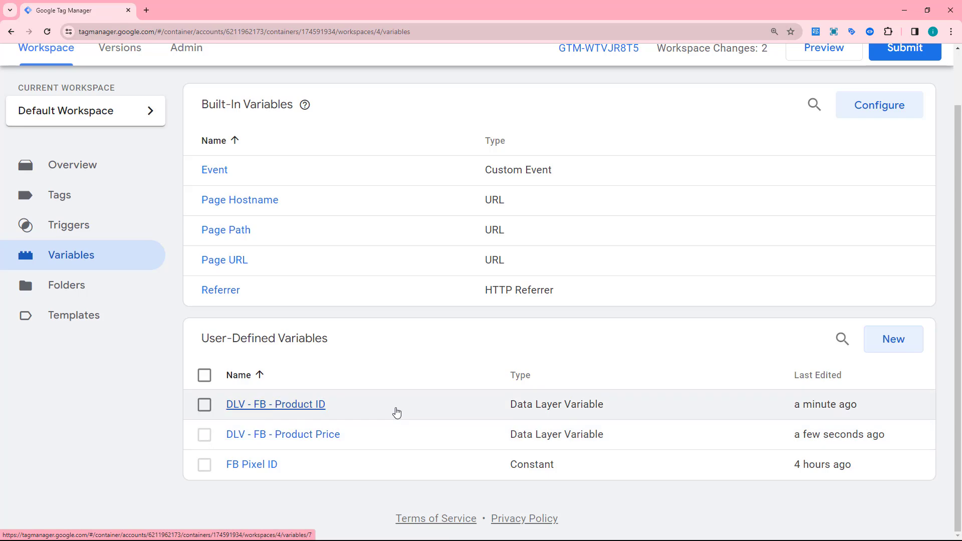
left_click(884, 338)
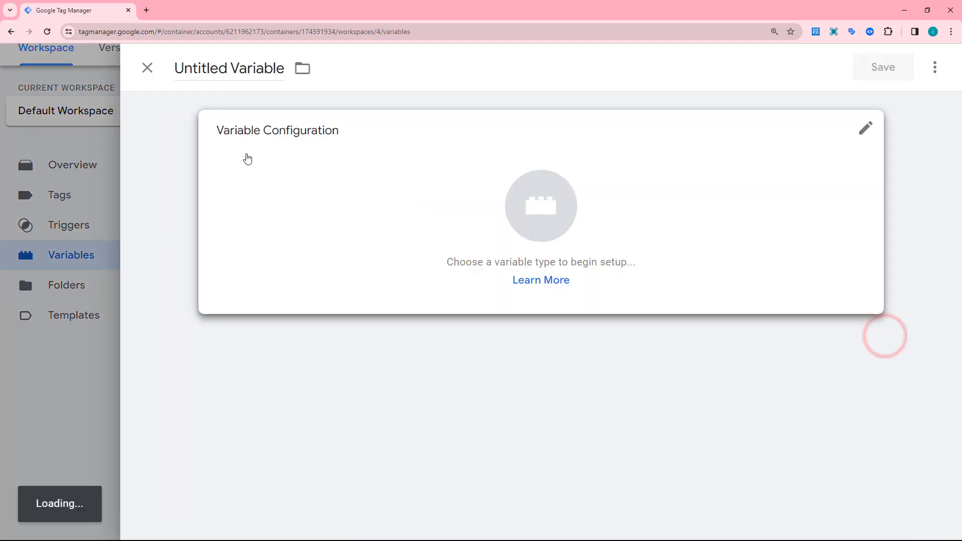
left_click(866, 128)
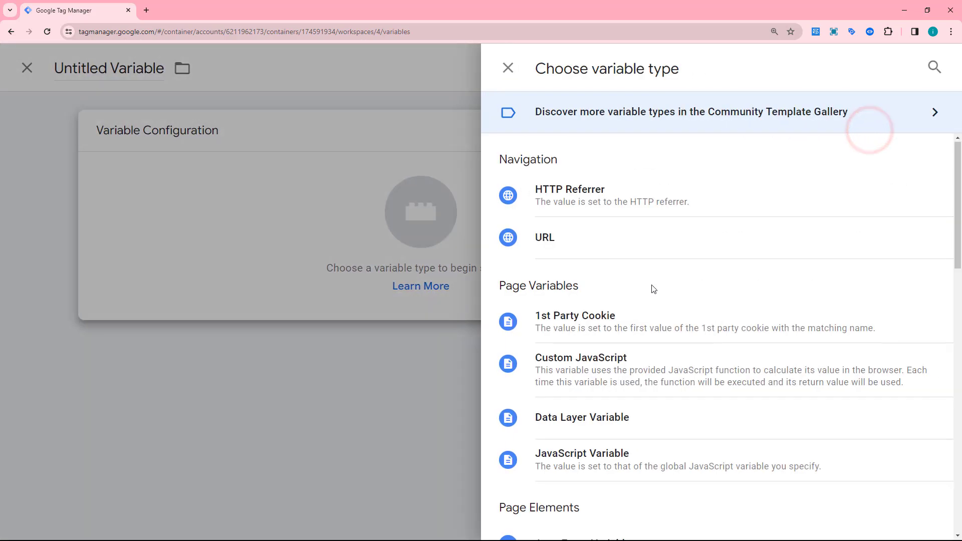
scroll(656, 351, "down", 2)
left_click(584, 320)
Step: Enter ecommerce.items.0.item_name as the Data Layer Variable Name of the new variable
left_click(253, 290)
type("ecommerce")
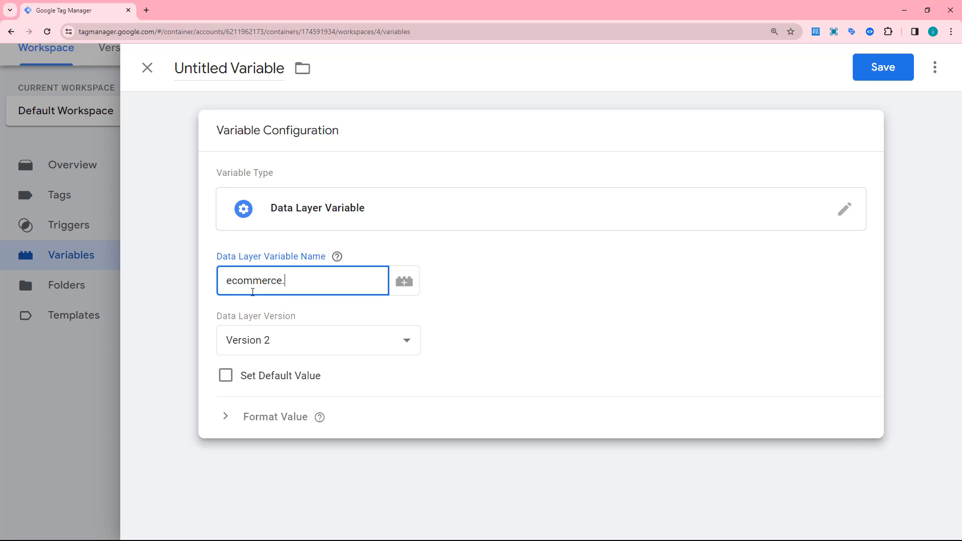
type(".items.0.it")
type("em_name")
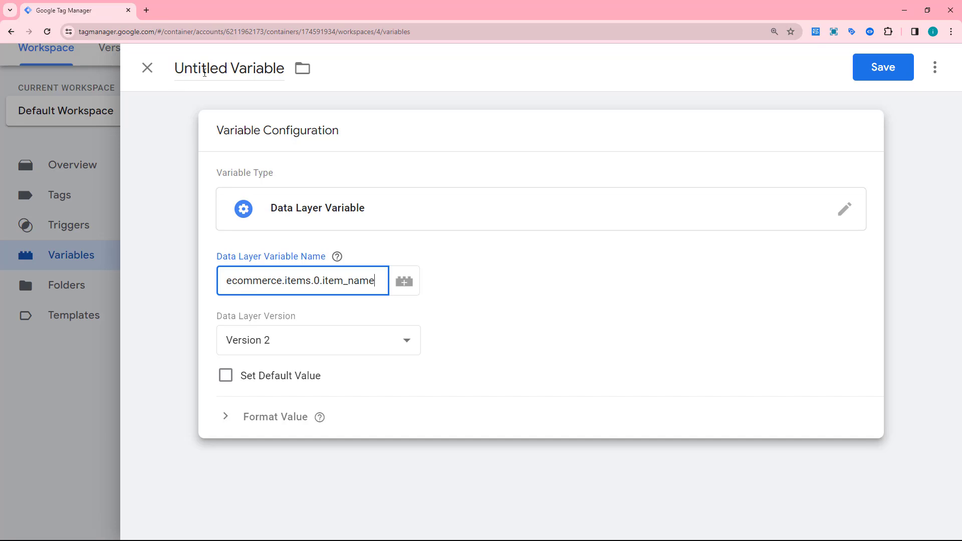
Step: Title the item name variable "DLV - FB - Product Name" and save it
triple_click(210, 68)
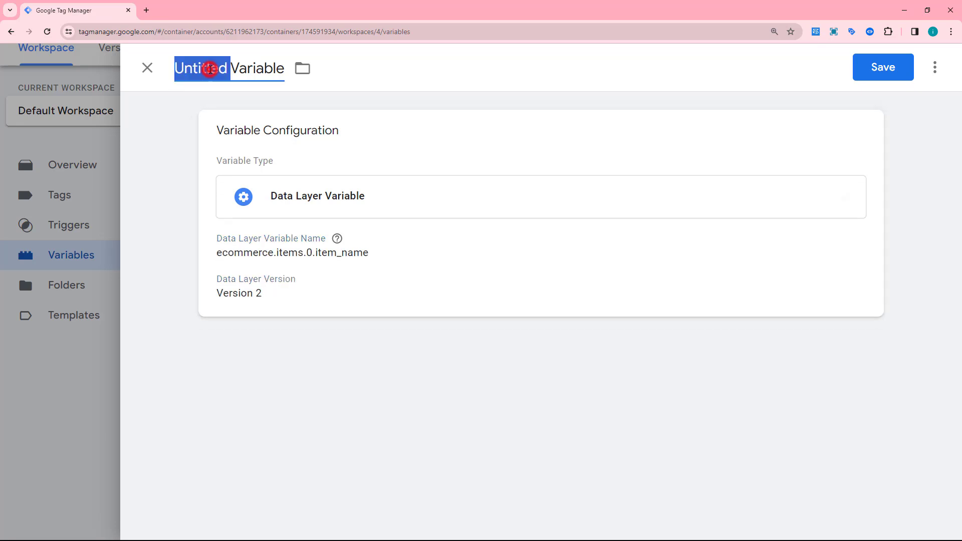
type("D")
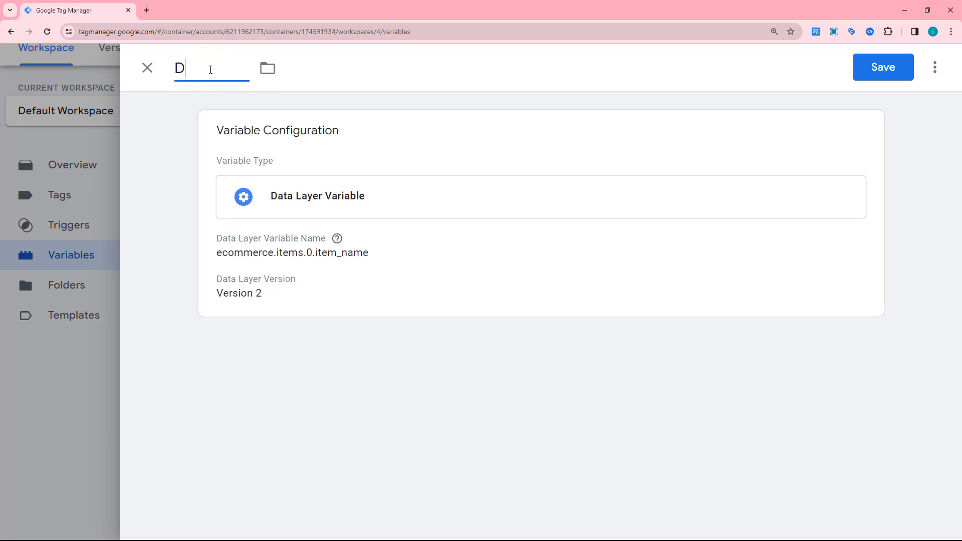
type("LV - FB - Prod")
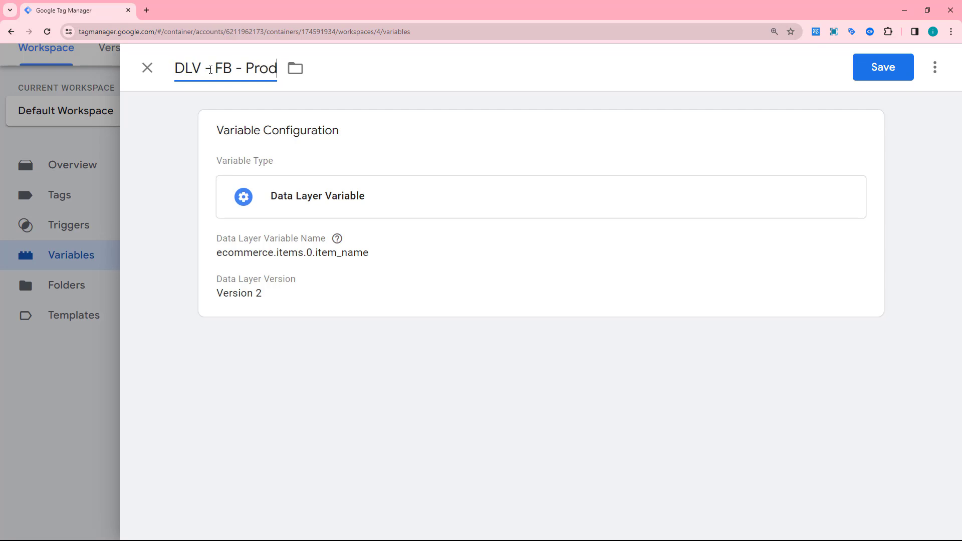
type("uct Name")
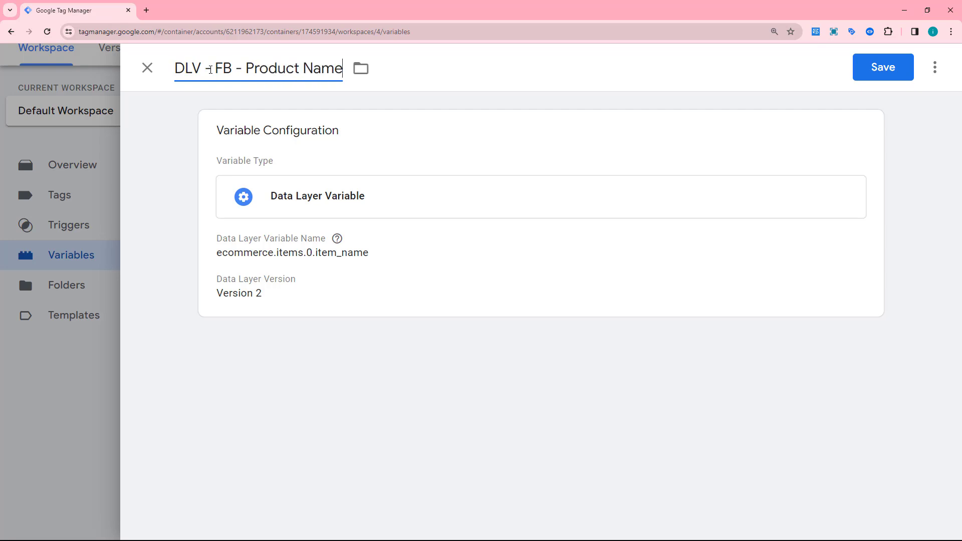
left_click(889, 73)
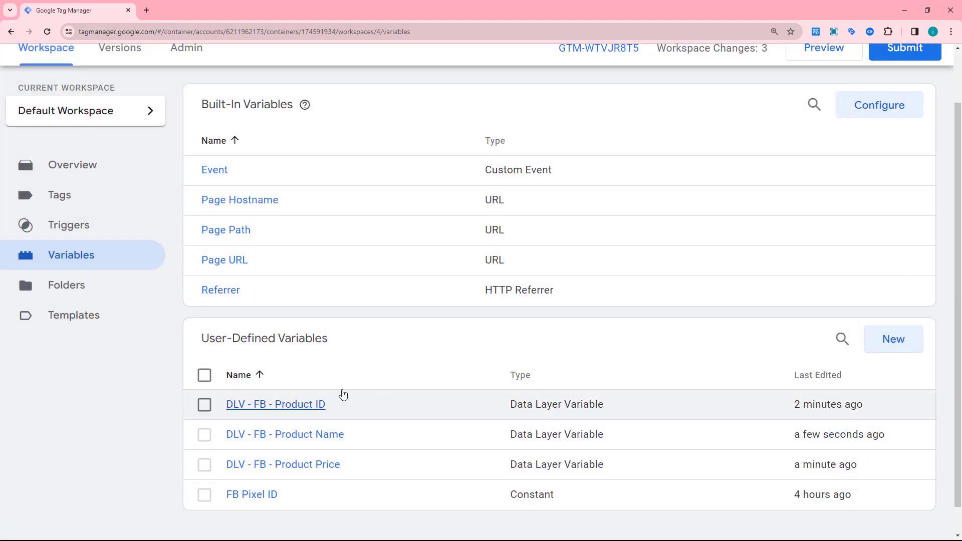
Step: Add another user-defined Data Layer Variable with ecommerce.currency as its Data Layer Variable Name
left_click(895, 340)
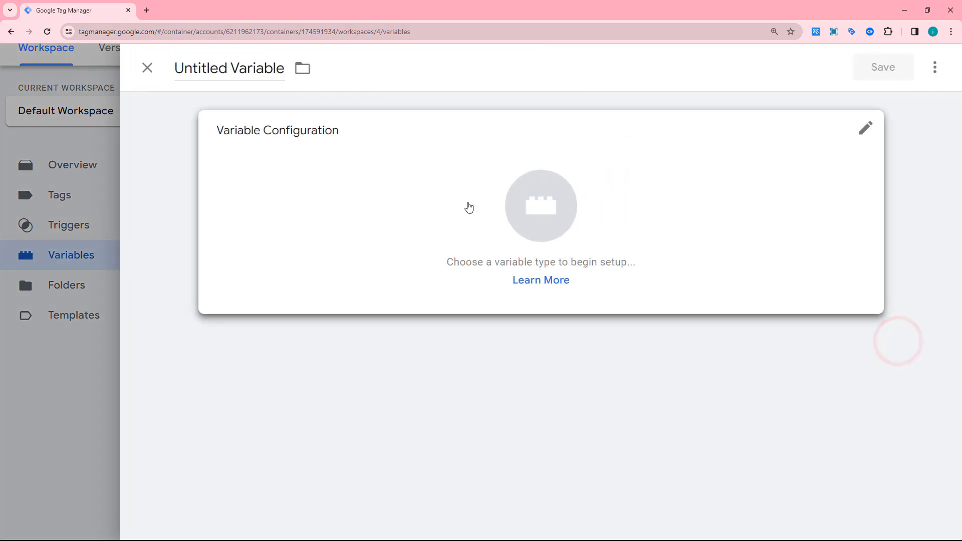
left_click(865, 129)
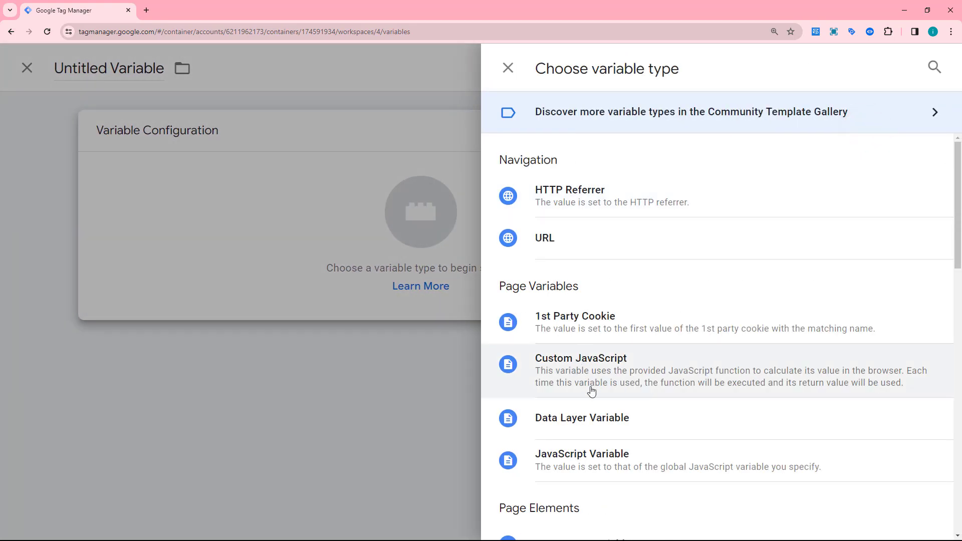
left_click(588, 416)
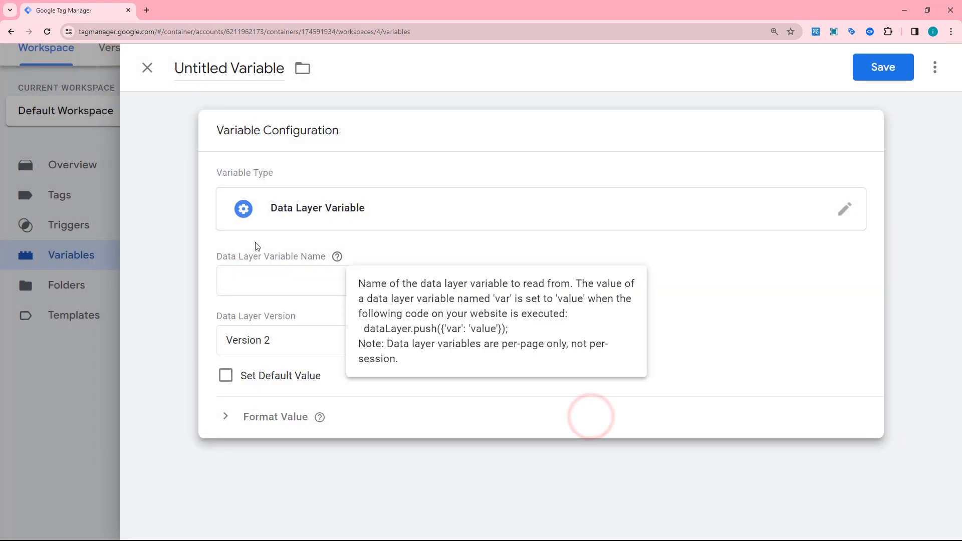
left_click(271, 279)
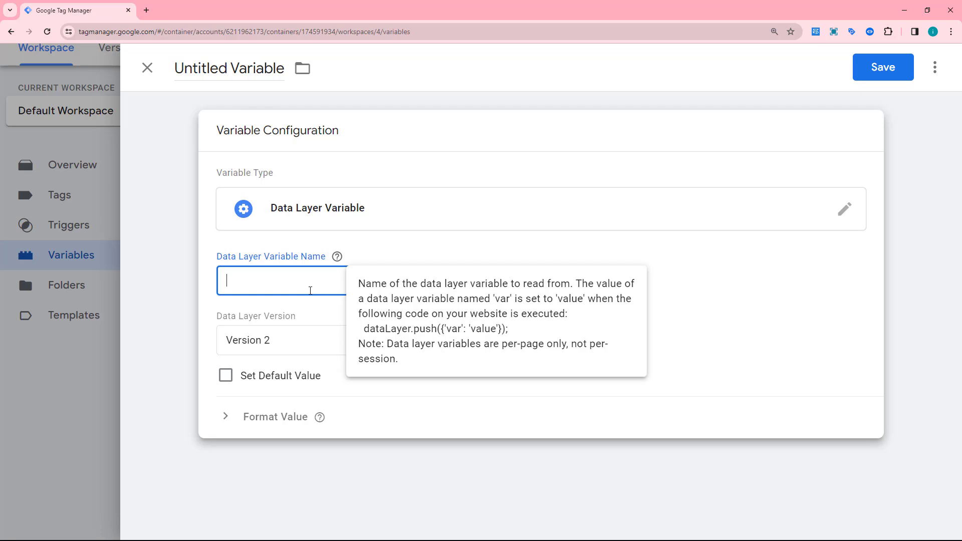
type("ecommerce.currency")
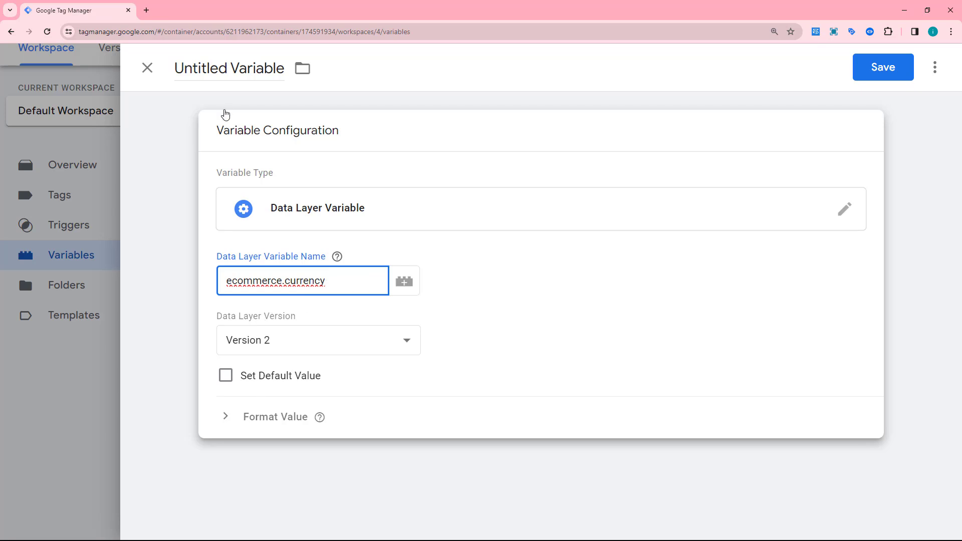
Step: Title the currency variable "DLV - FB - Currency" and save it
triple_click(216, 74)
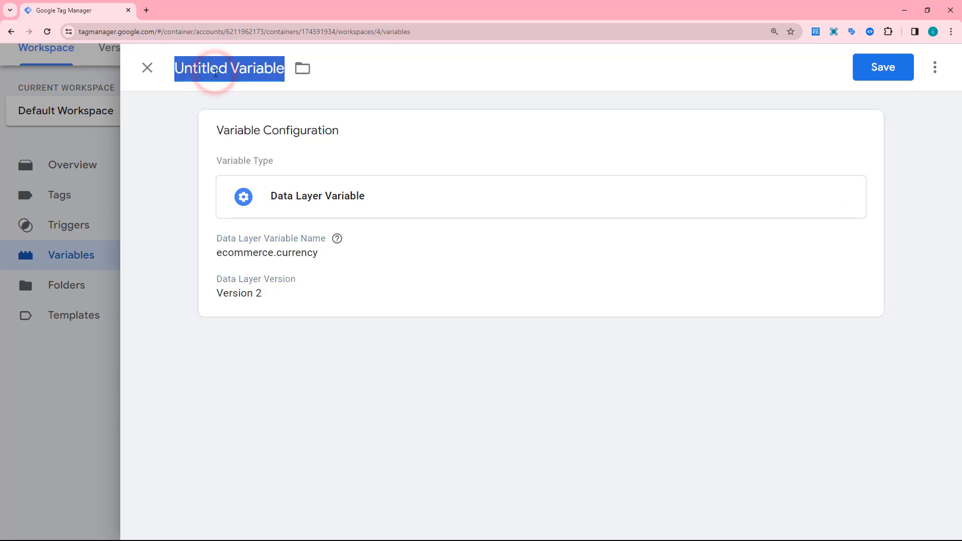
type("DLV")
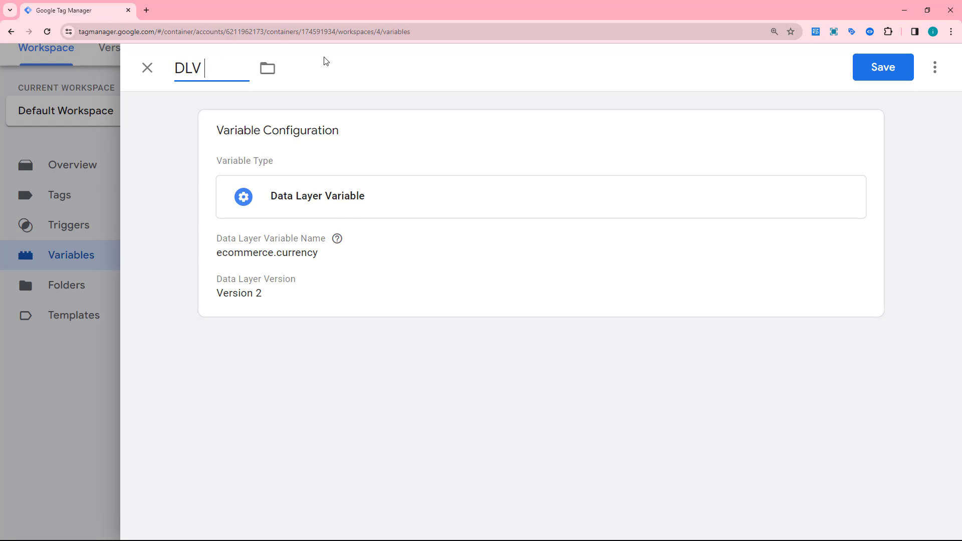
type("FB")
type("- Currency")
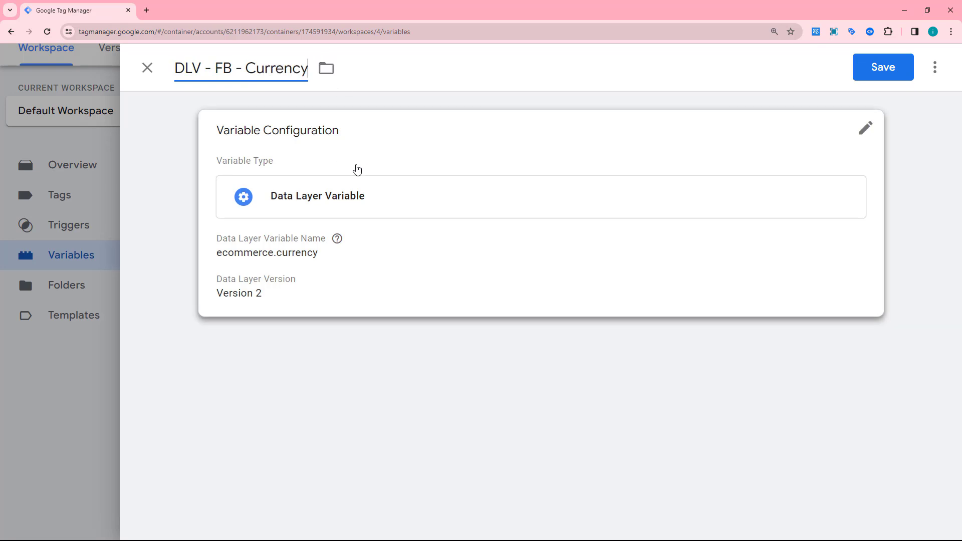
left_click(882, 73)
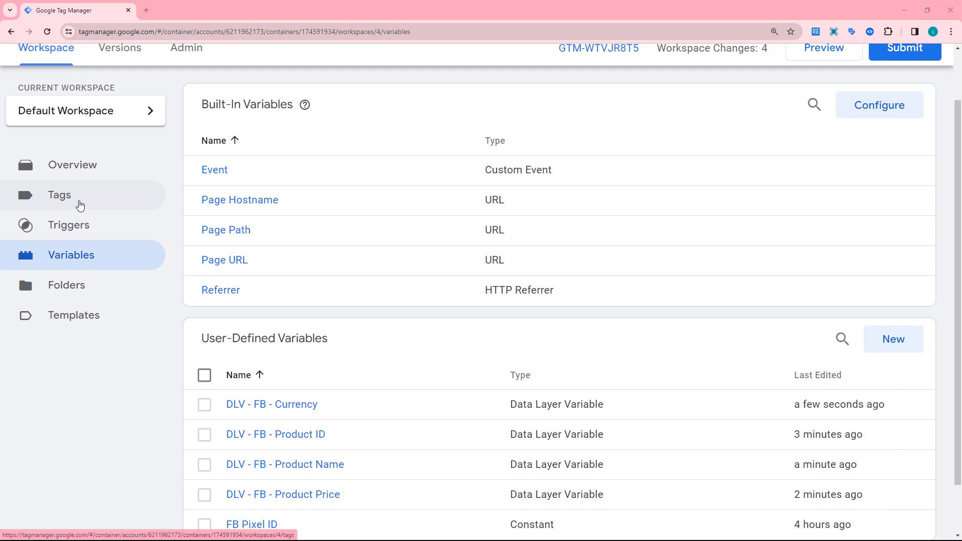
Step: Create a new tag in the workspace and choose the Facebook Pixel template as its tag type
left_click(74, 203)
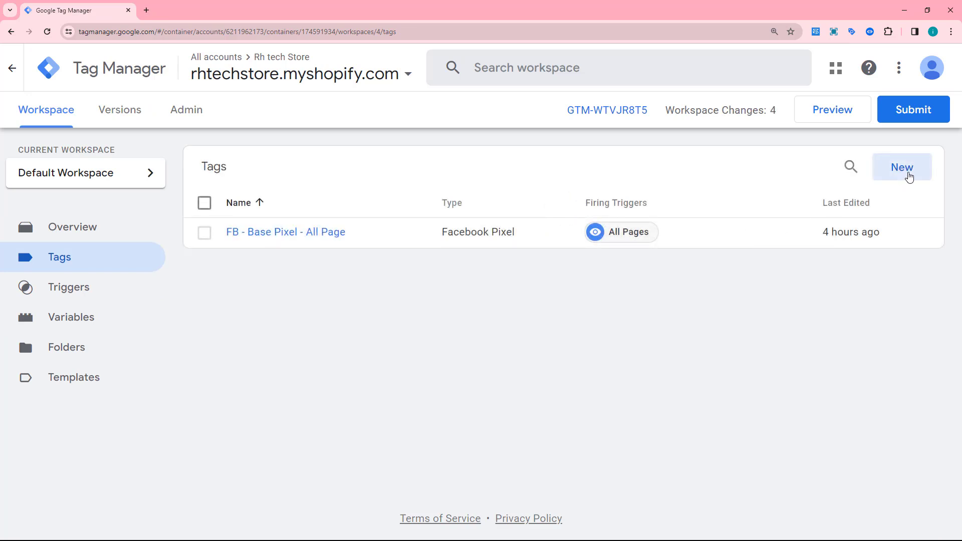
left_click(908, 175)
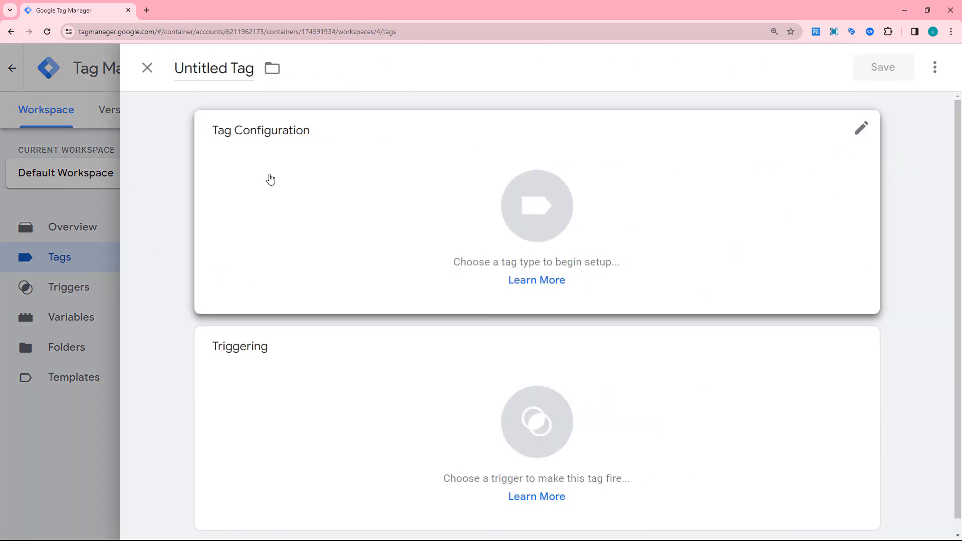
scroll(275, 251, "down", 1)
scroll(275, 251, "up", 1)
left_click(281, 141)
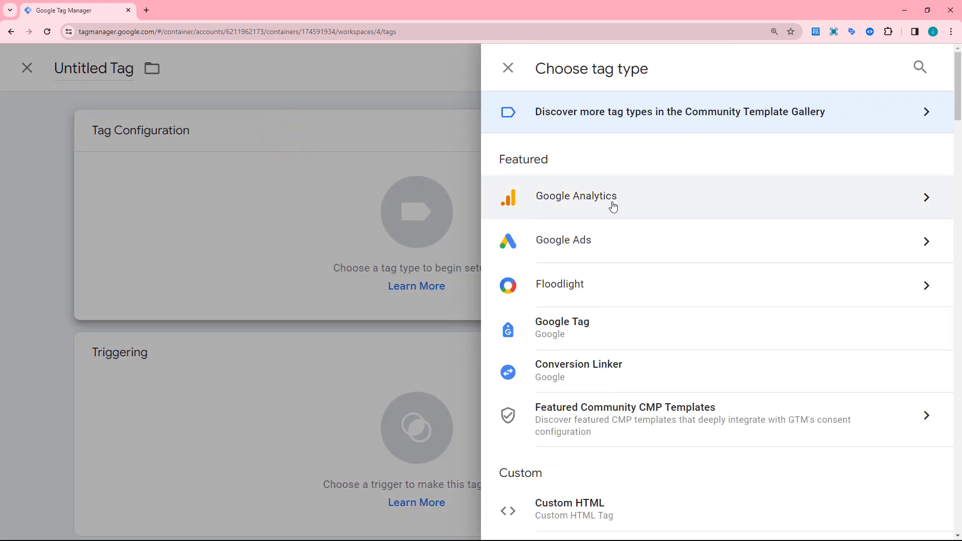
scroll(624, 295, "down", 7)
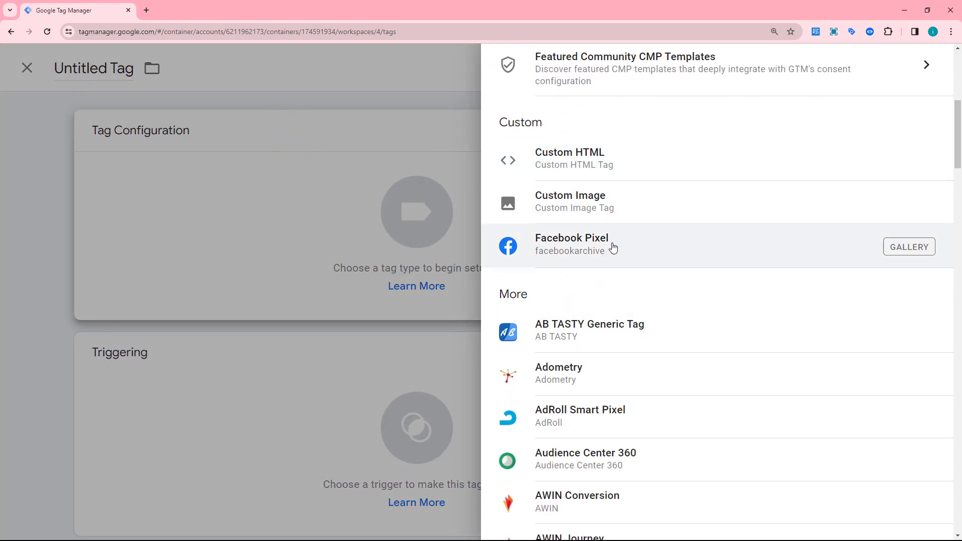
left_click(601, 243)
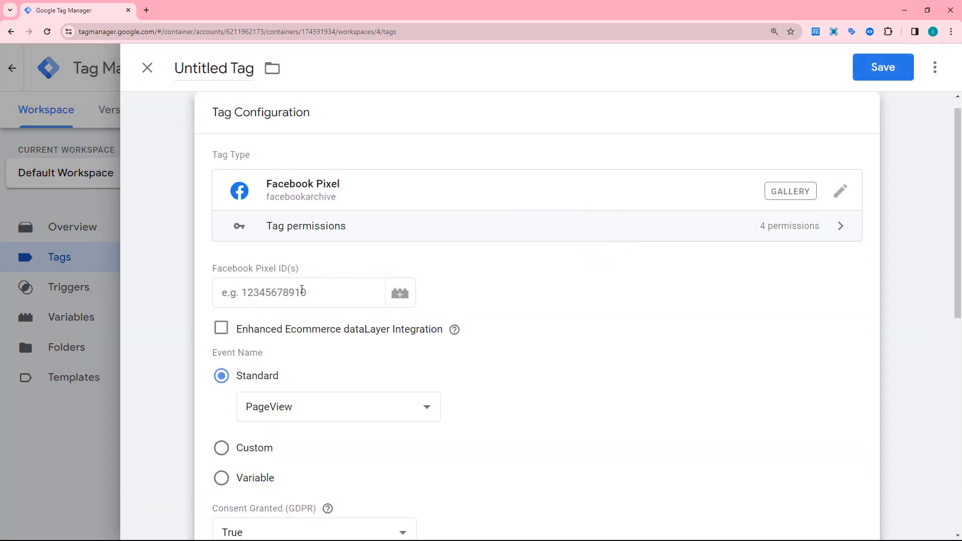
Step: Set the tag's Facebook Pixel ID to the FB Pixel ID variable and its standard event to ViewContent
left_click(398, 293)
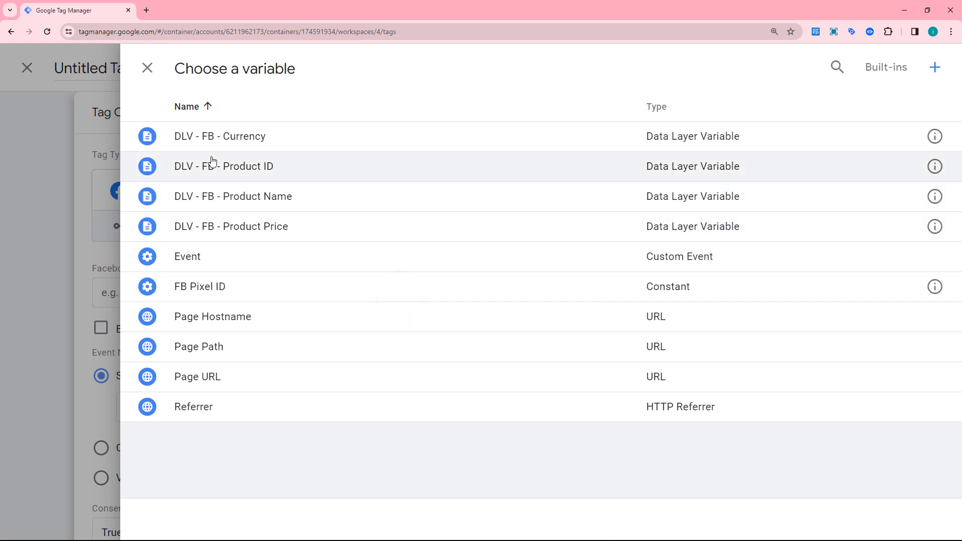
left_click(213, 289)
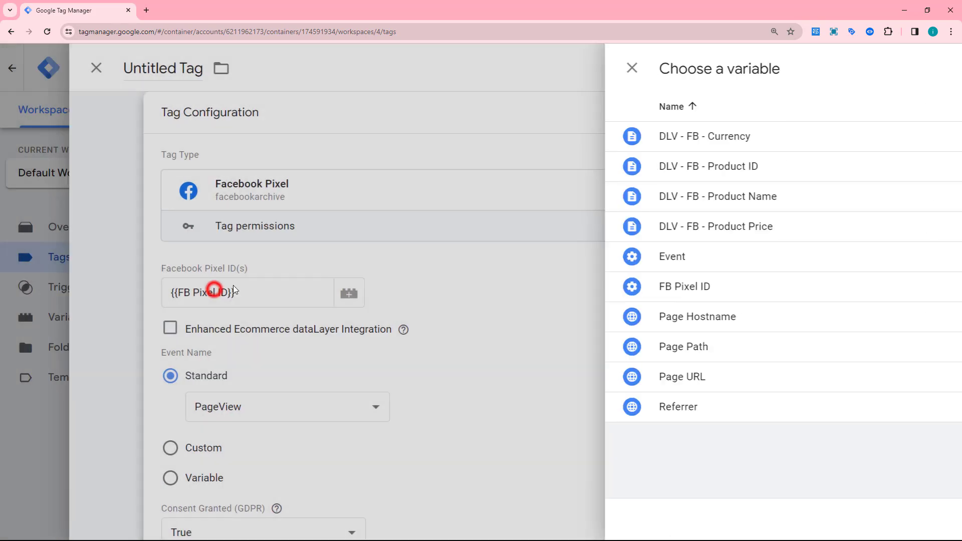
scroll(279, 256, "down", 3)
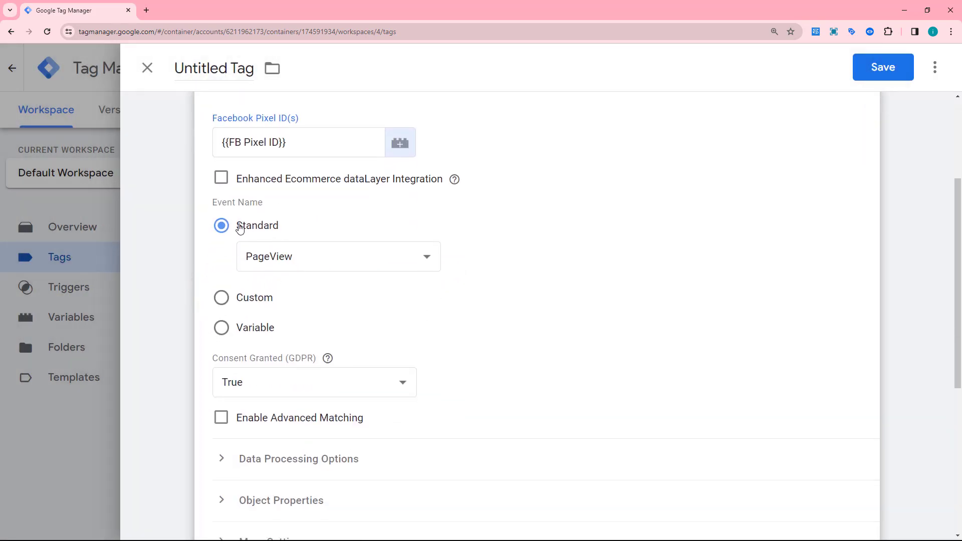
left_click(306, 261)
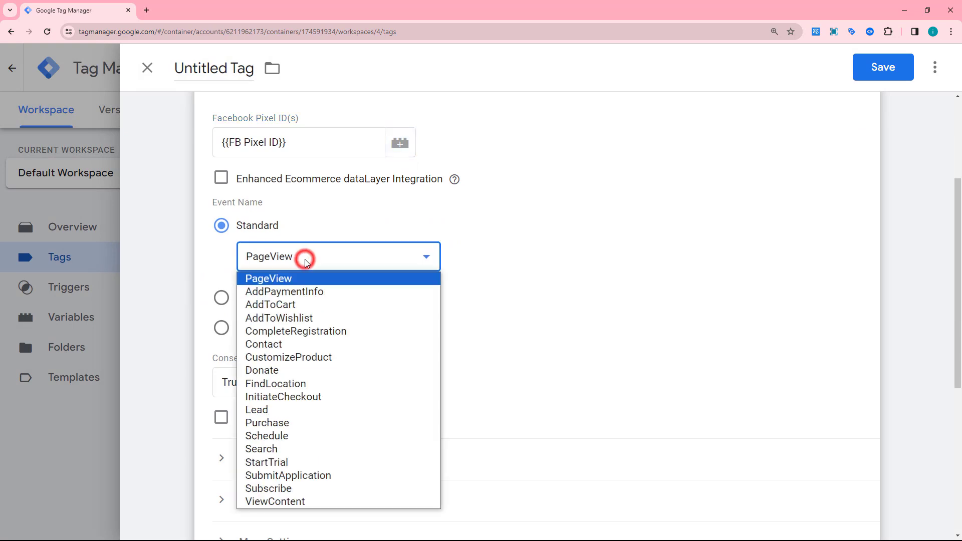
left_click(297, 501)
Step: Expand the Object Properties section of the Facebook Pixel tag, leaving Data Processing Options collapsed
scroll(426, 241, "down", 3)
scroll(428, 241, "down", 3)
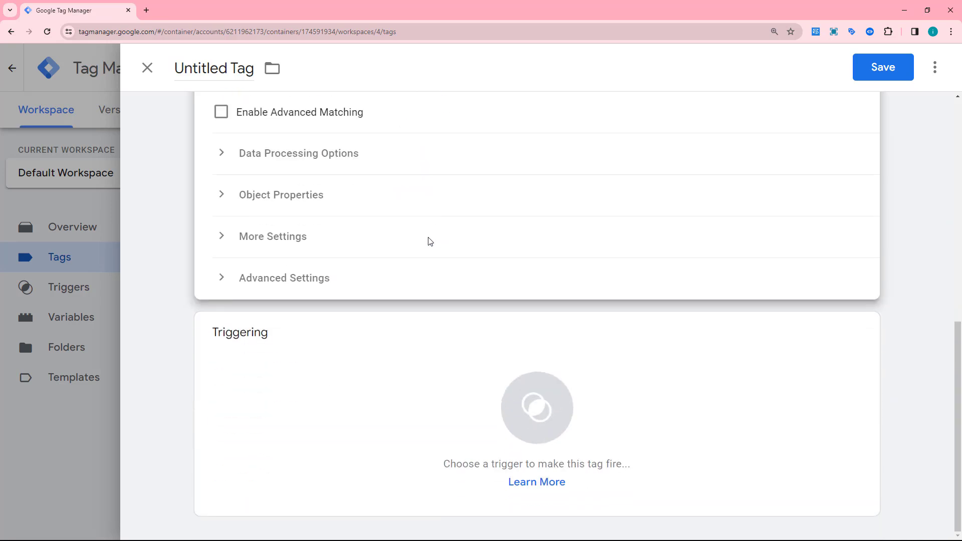
scroll(372, 249, "up", 2)
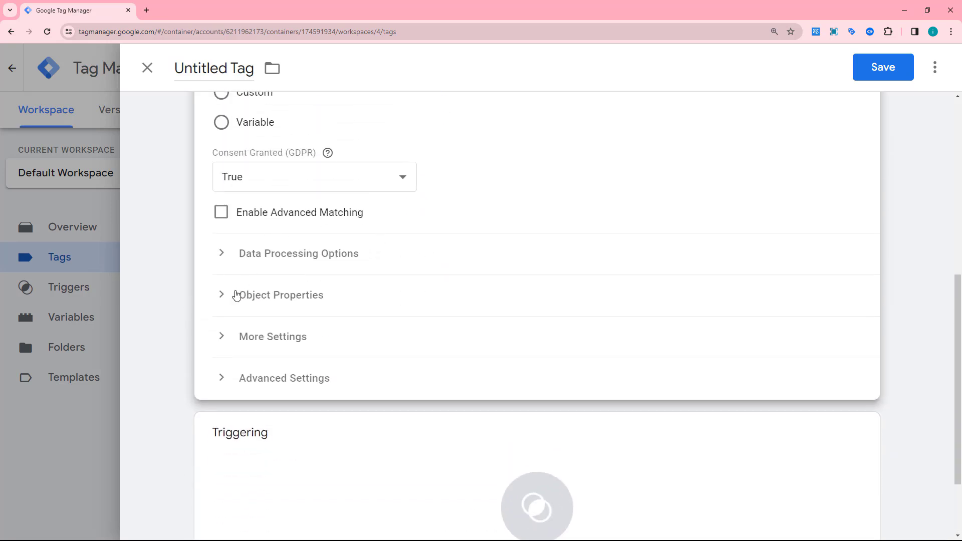
left_click(220, 254)
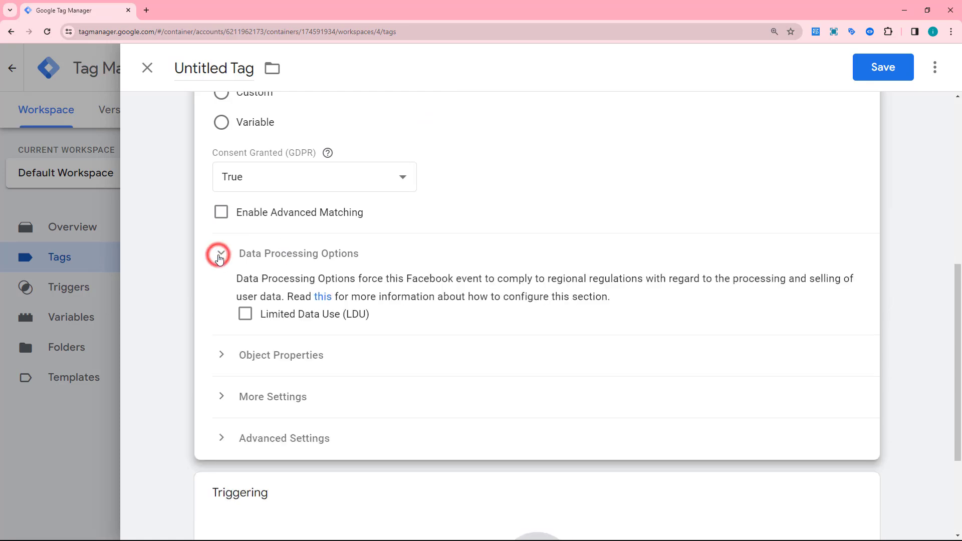
left_click(218, 257)
left_click(221, 295)
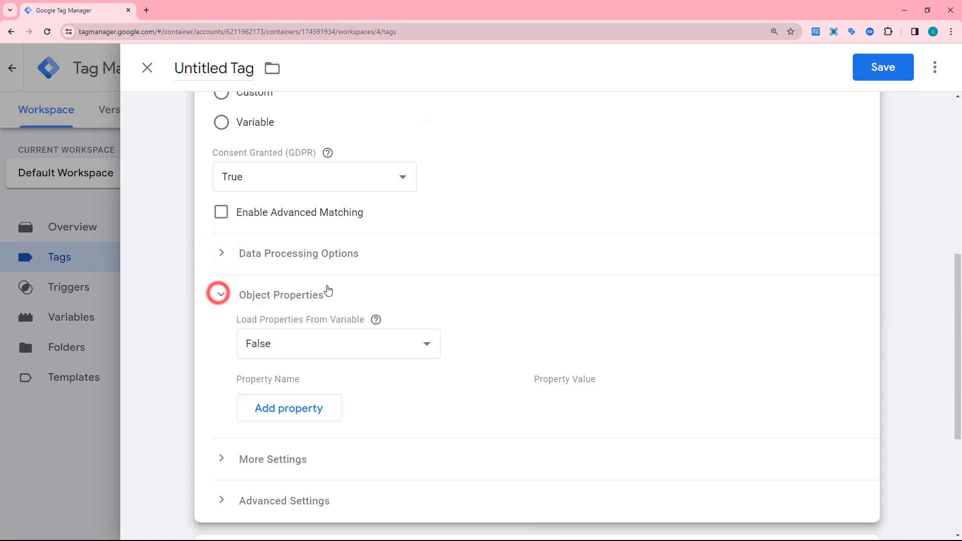
Step: Add five empty property rows to the tag's Object Properties and activate the first Property Name field
scroll(376, 288, "down", 3)
scroll(373, 287, "up", 1)
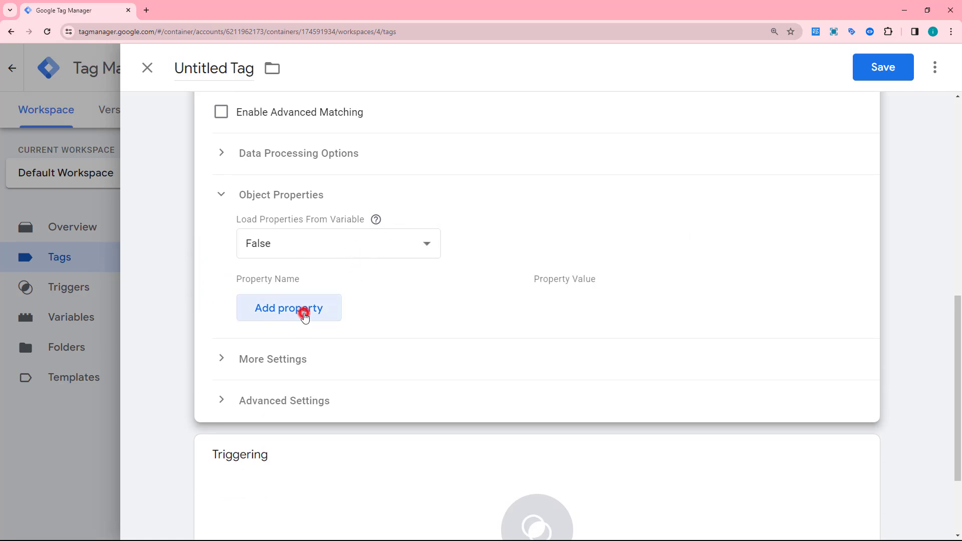
left_click(299, 321)
left_click(289, 348)
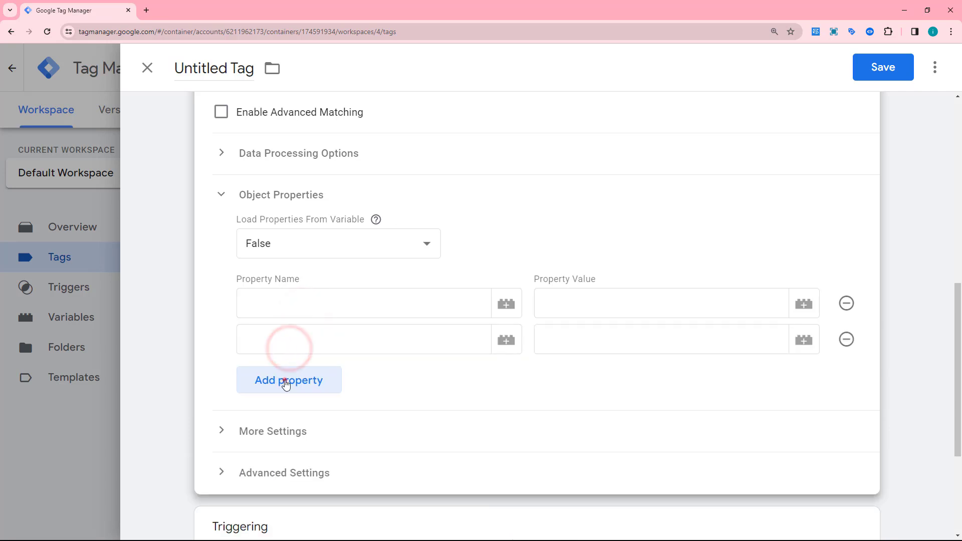
left_click(286, 380)
left_click(283, 406)
left_click(285, 450)
left_click(329, 302)
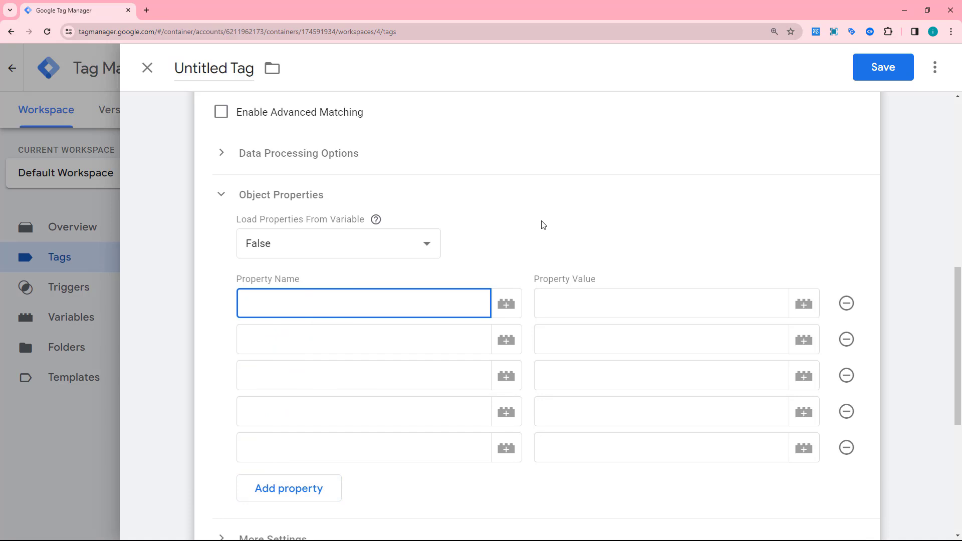
Step: Fill the first object property row with the name content_type and the value product
type("content_type")
left_click(605, 308)
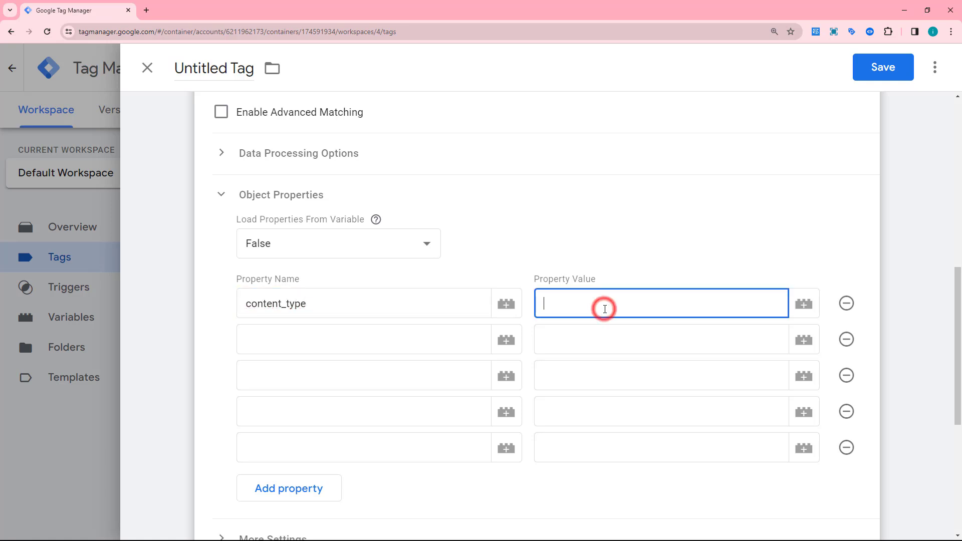
type("product")
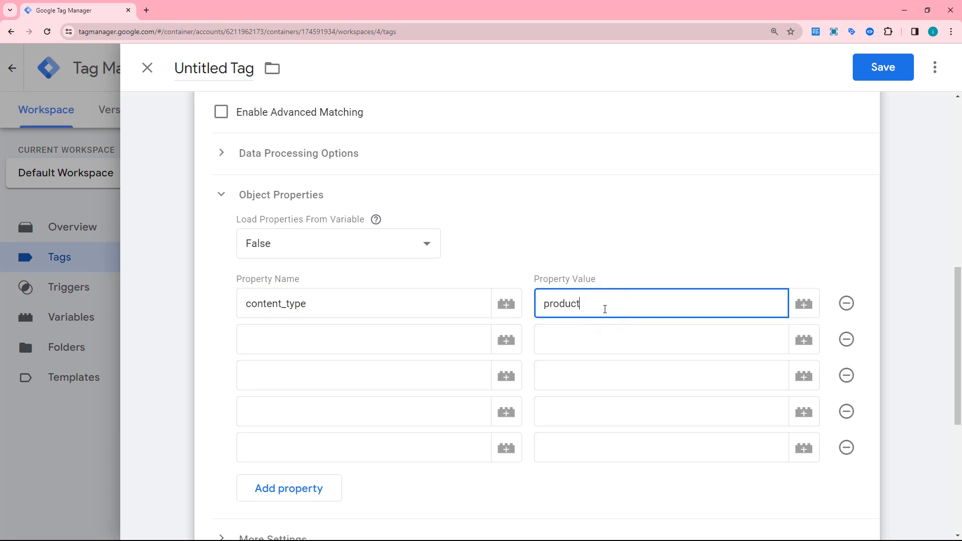
Step: Fill the second property row with the name content_name and the variable DLV - FB - Product Name as its value
left_click(297, 344)
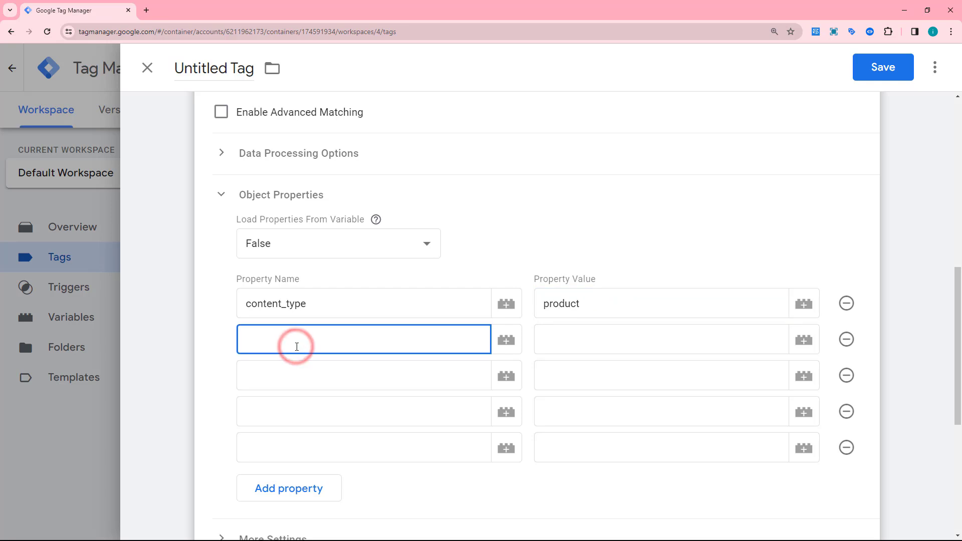
type("content")
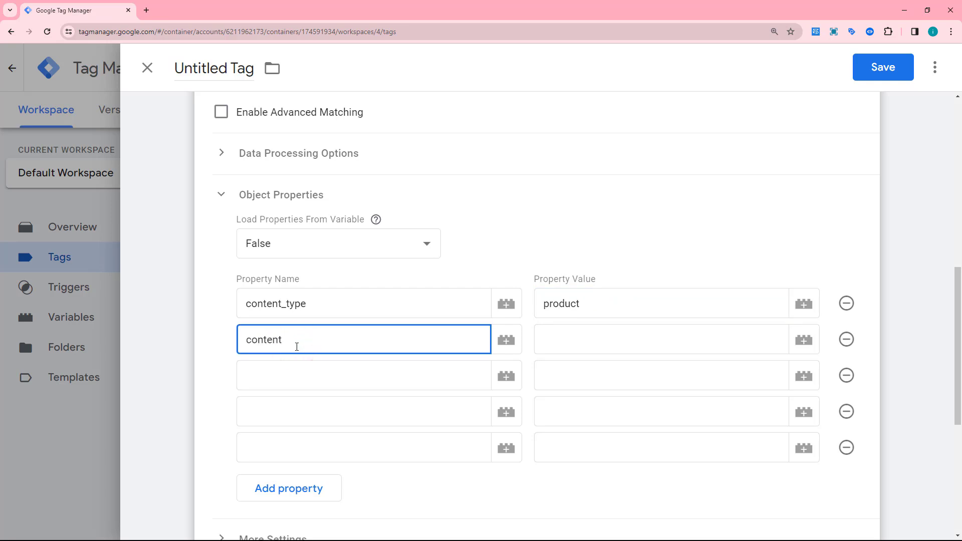
type("_name")
left_click(623, 341)
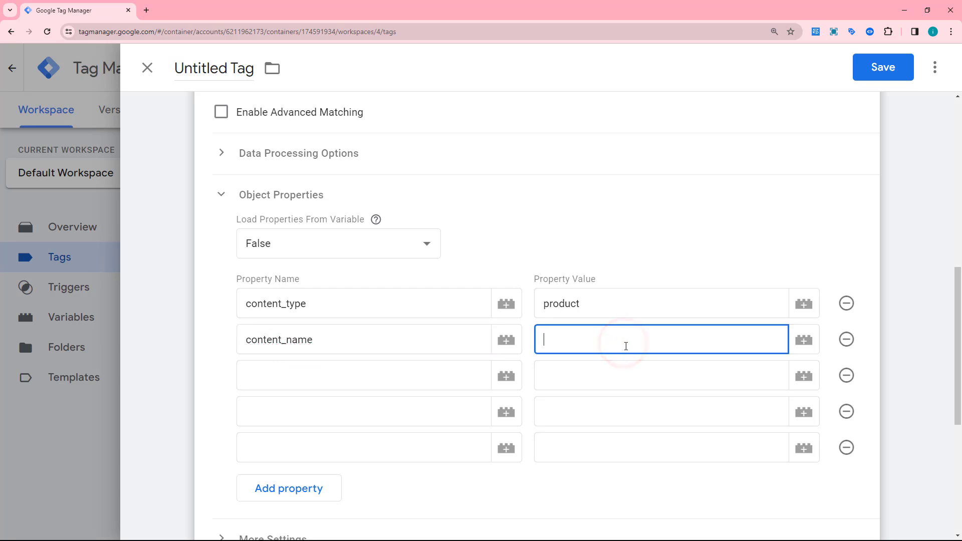
left_click(804, 342)
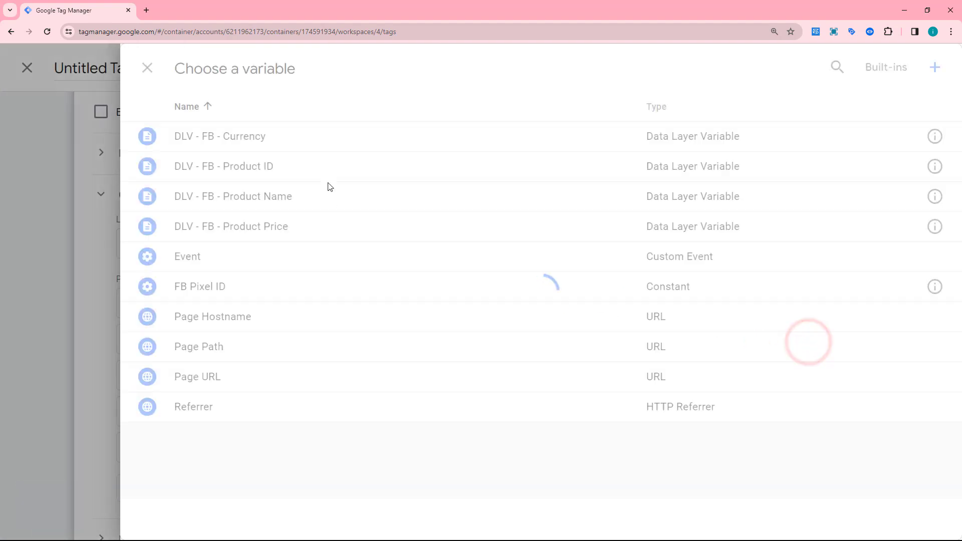
left_click(256, 197)
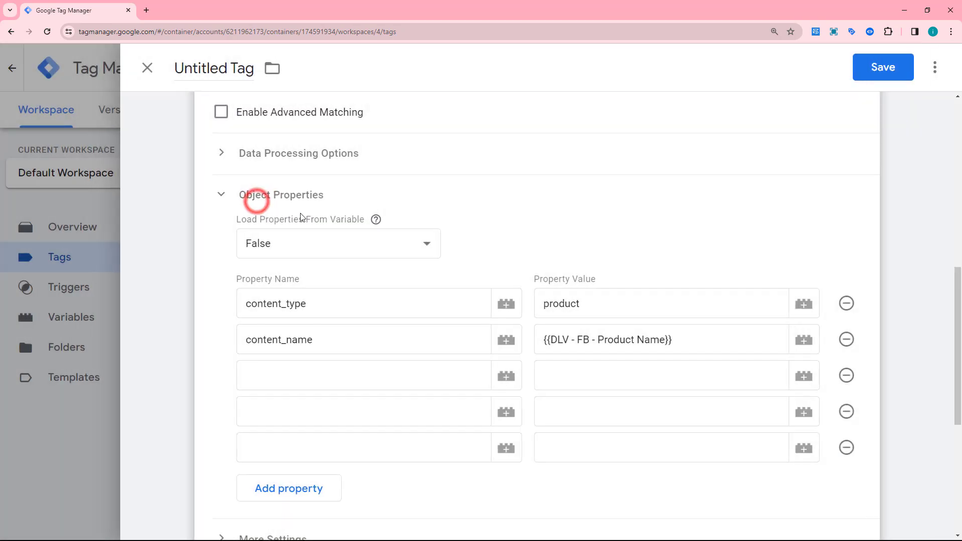
Step: Fill the third property row with the name content_id and the variable DLV - FB - Product ID as its value
left_click(319, 370)
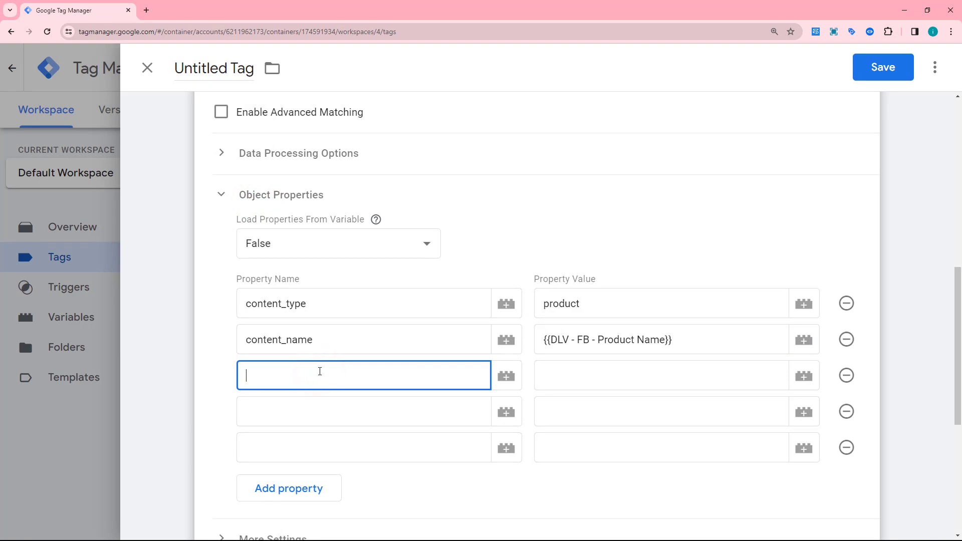
type("content_id")
left_click(622, 376)
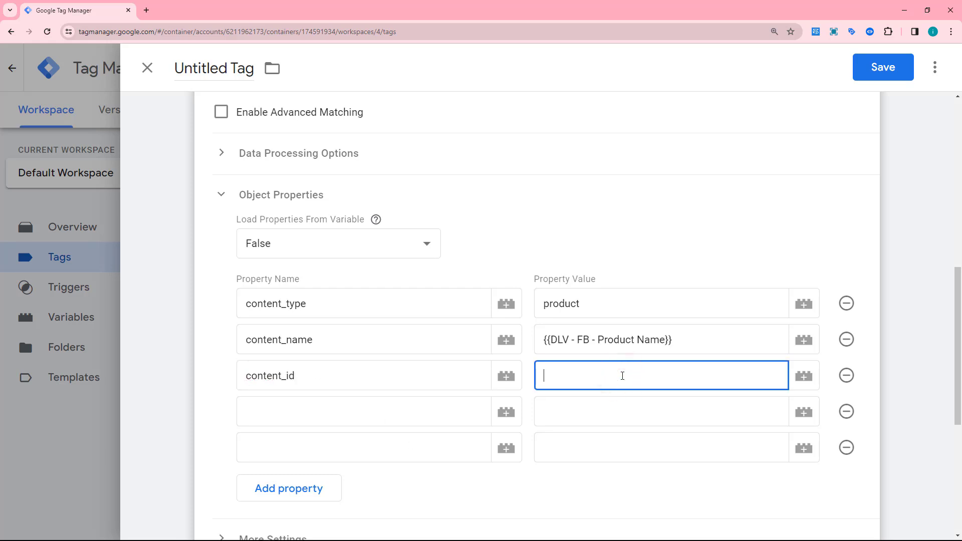
left_click(802, 376)
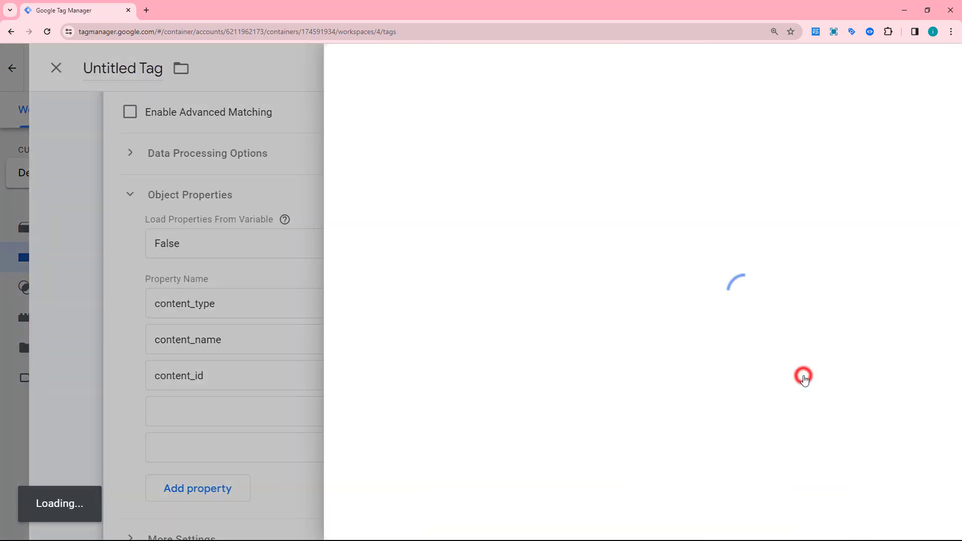
left_click(249, 166)
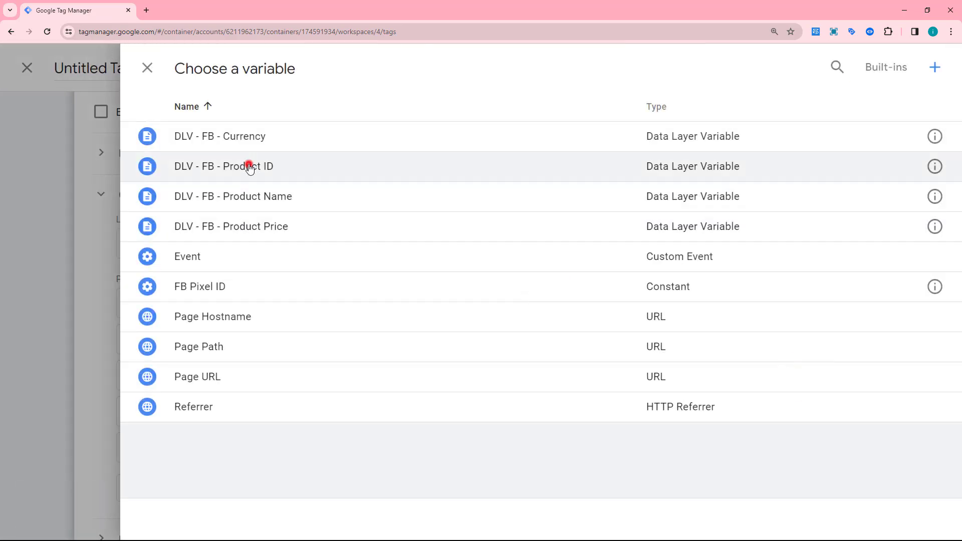
Step: Fill the fourth property row with the name value and the variable DLV - FB - Product Price as its value
left_click(275, 412)
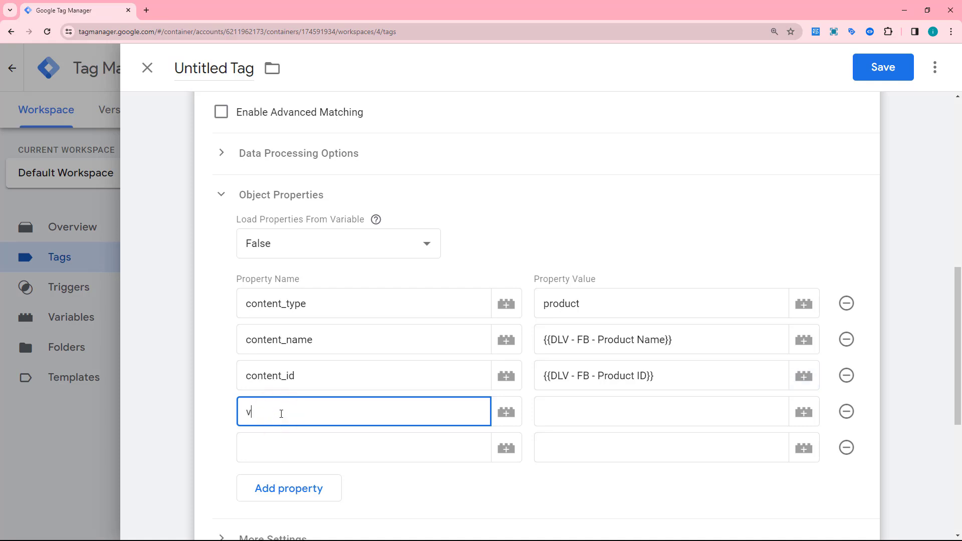
type("value")
left_click(707, 409)
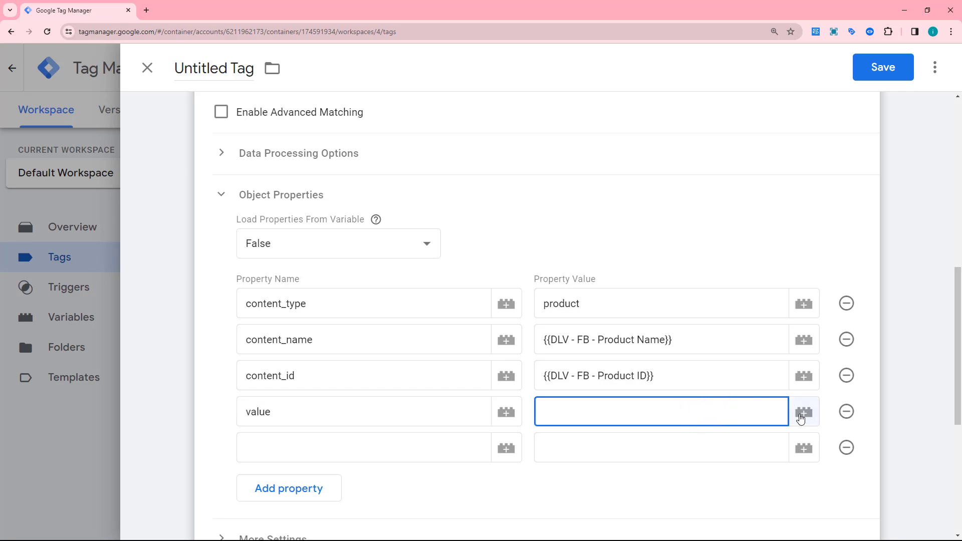
left_click(803, 412)
left_click(259, 232)
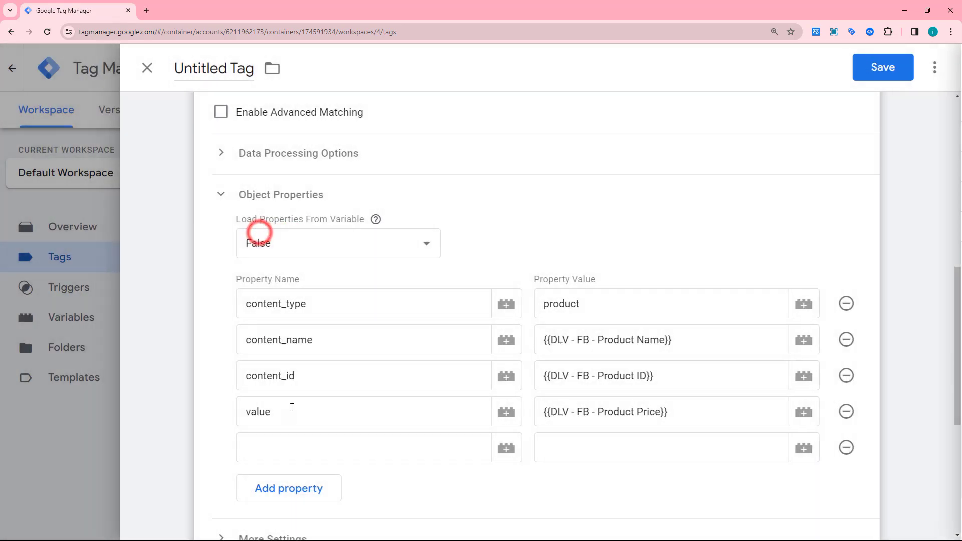
Step: Fill the fifth property row with the name currency and the variable DLV - FB - Currency as its value
left_click(278, 448)
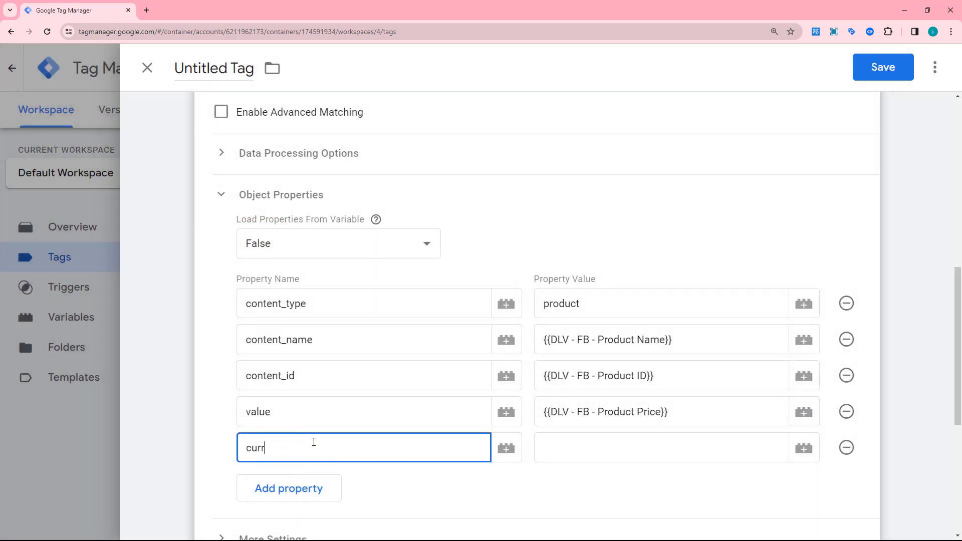
type("currency")
left_click(807, 444)
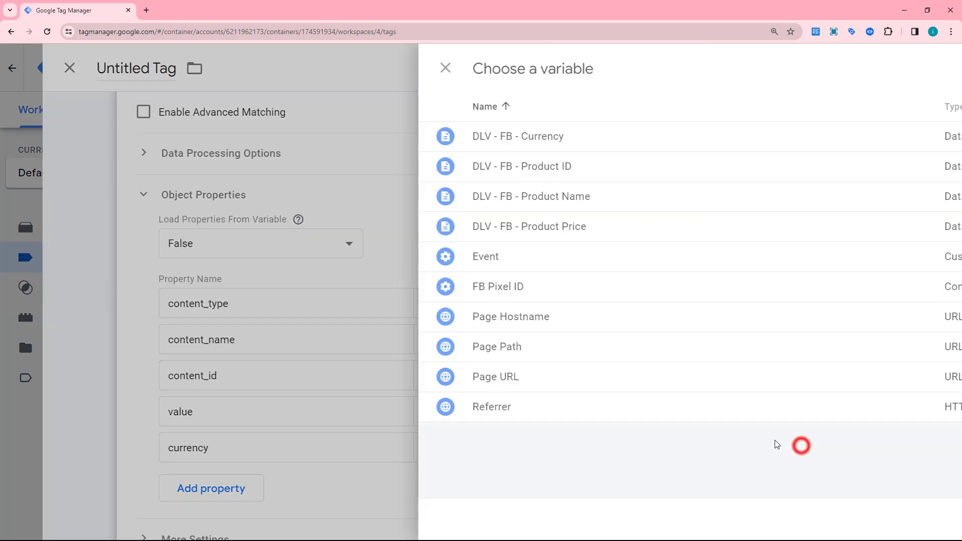
left_click(245, 143)
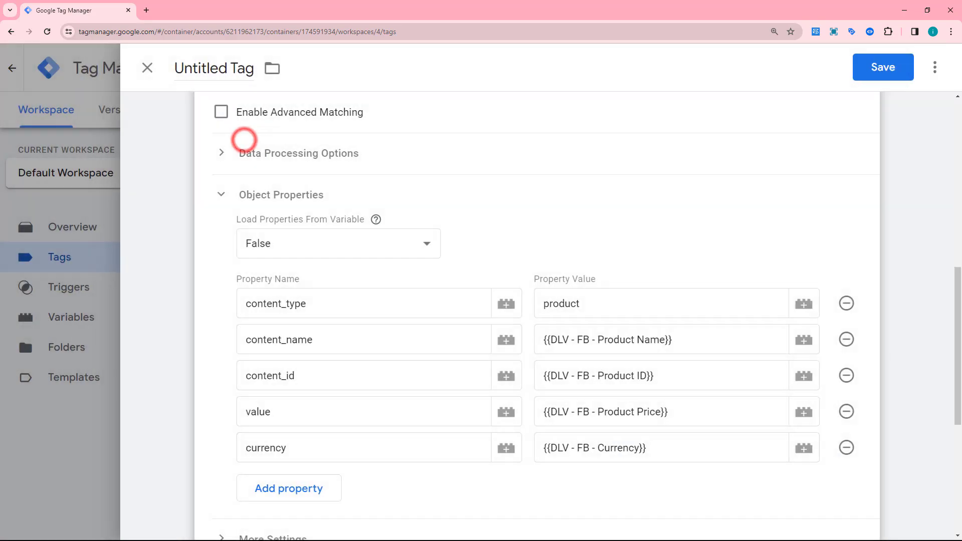
Step: Create a new firing trigger for the tag and choose Custom Event as its trigger type
scroll(261, 109, "down", 2)
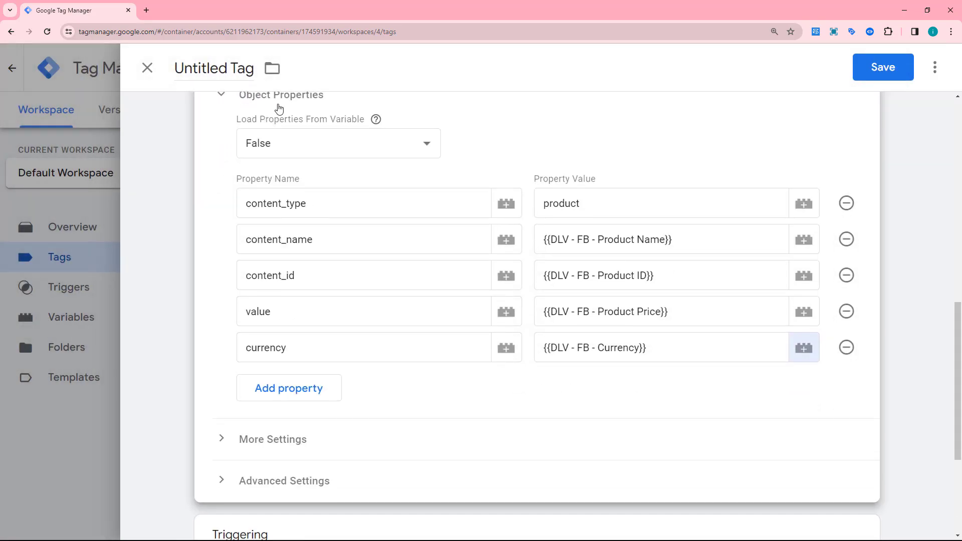
scroll(332, 134, "down", 4)
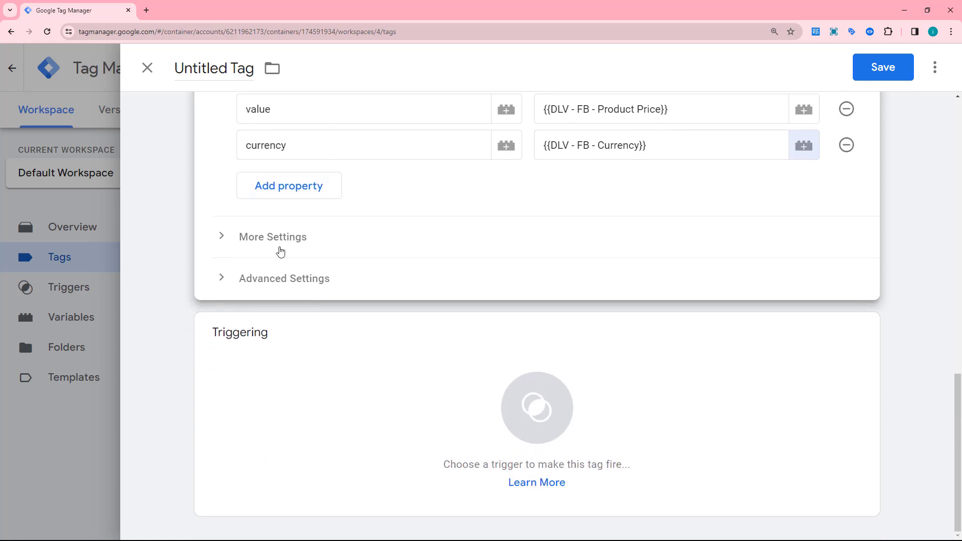
left_click(868, 339)
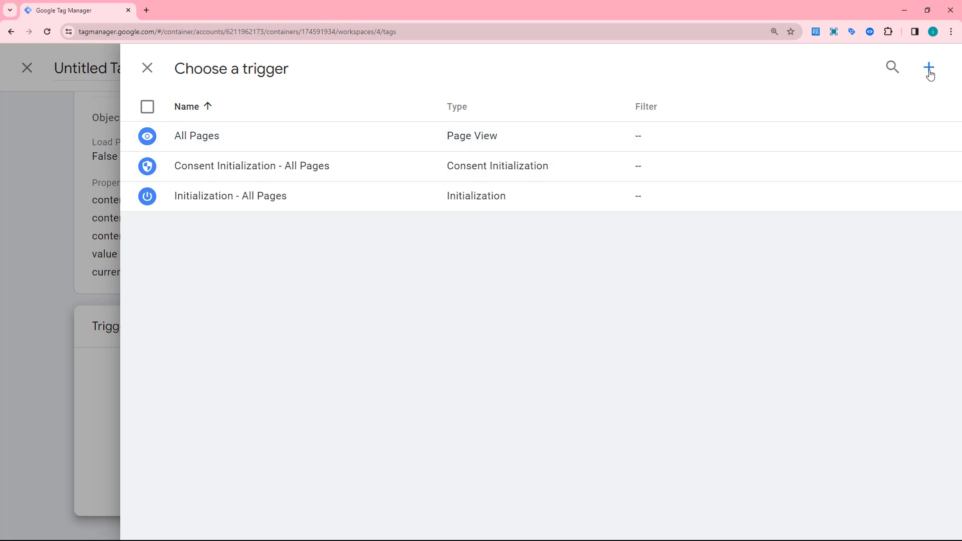
left_click(928, 69)
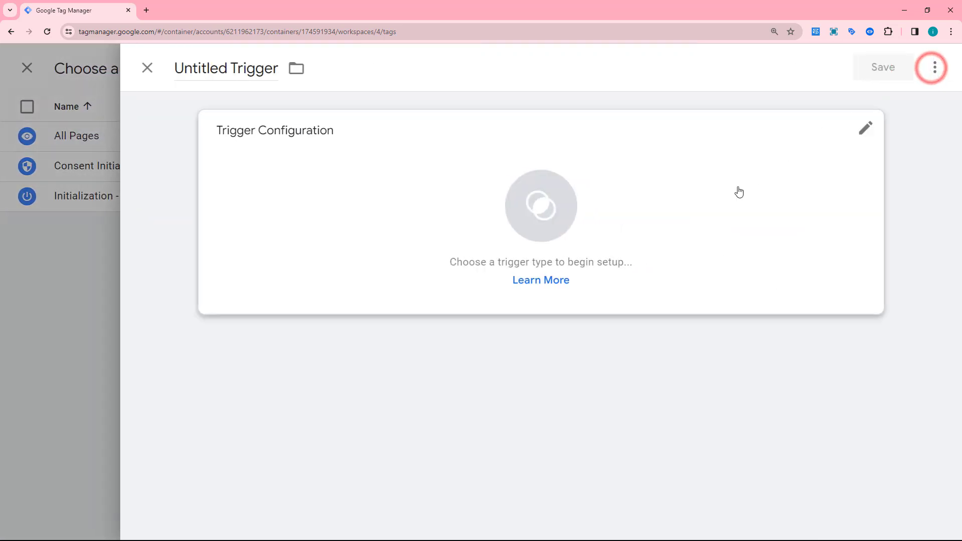
left_click(869, 130)
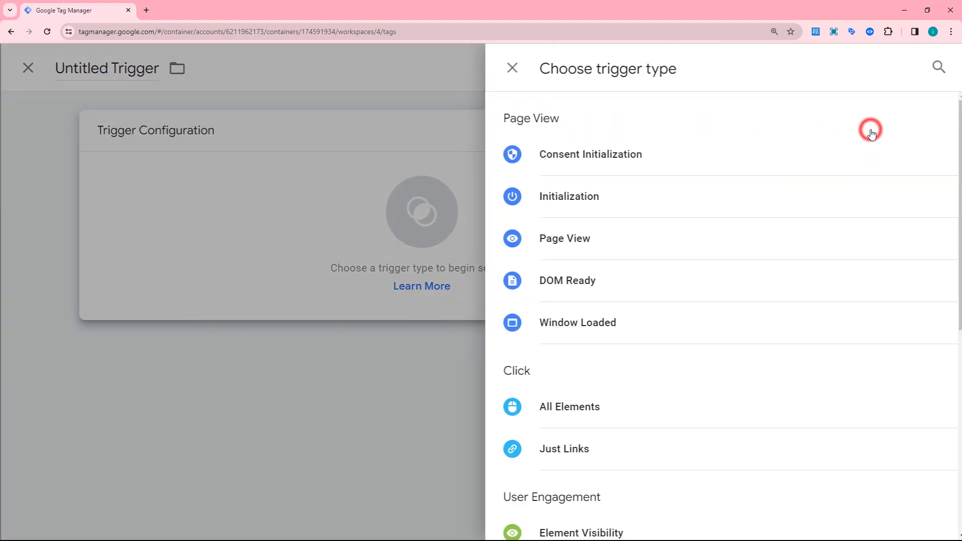
scroll(766, 269, "down", 6)
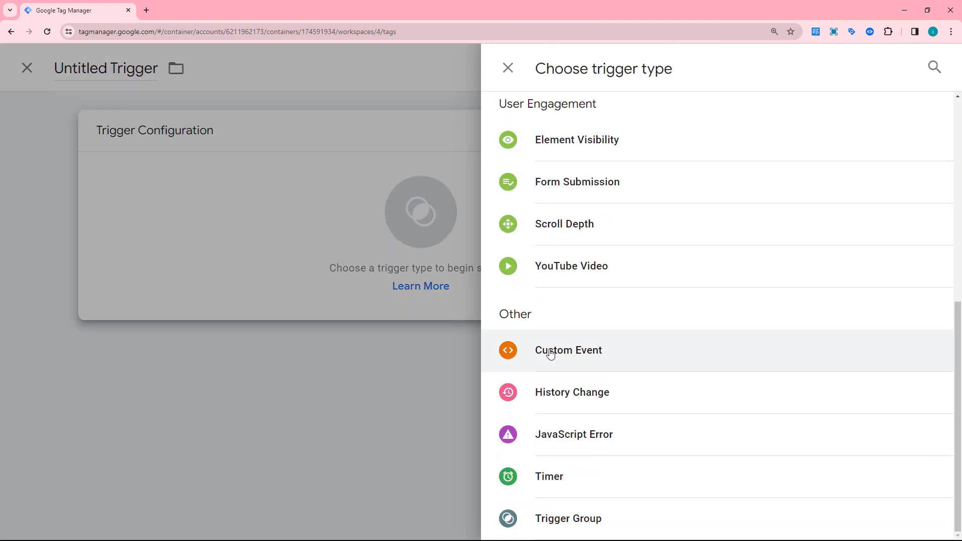
left_click(584, 358)
Step: Set the custom event trigger's event name to view_item
left_click(301, 278)
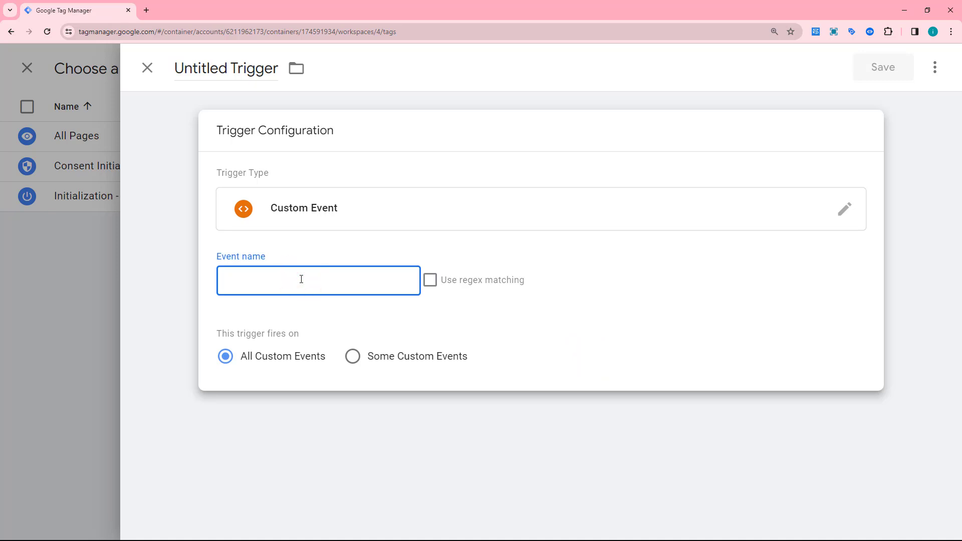
type("vi")
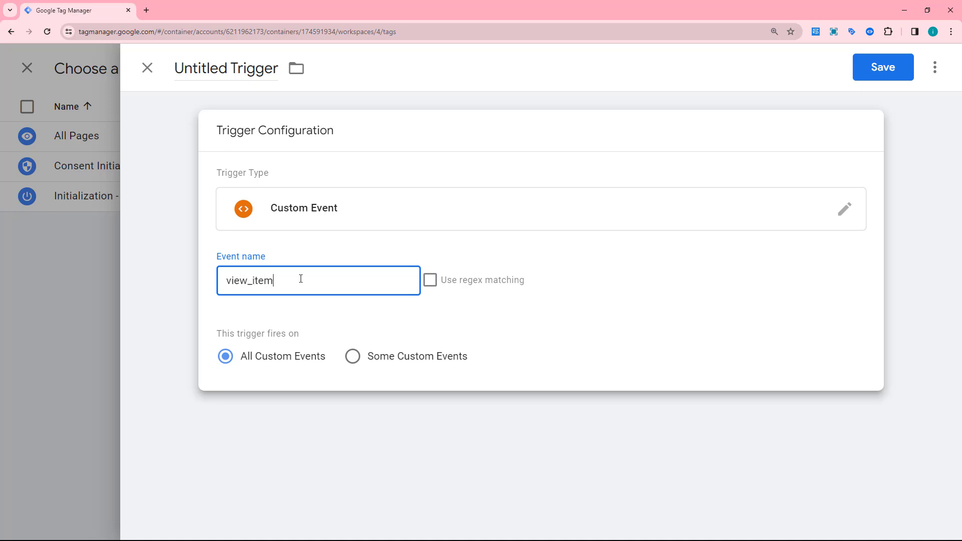
type("ew_item")
Step: Name the trigger "FB - view item - trigger" and save it to the tag
double_click(241, 70)
left_click(241, 74)
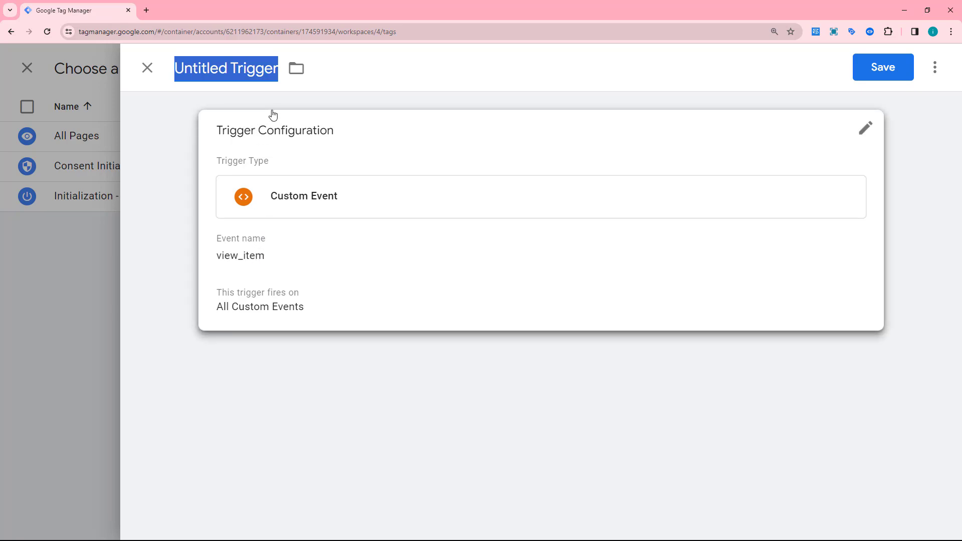
type("FB - vi")
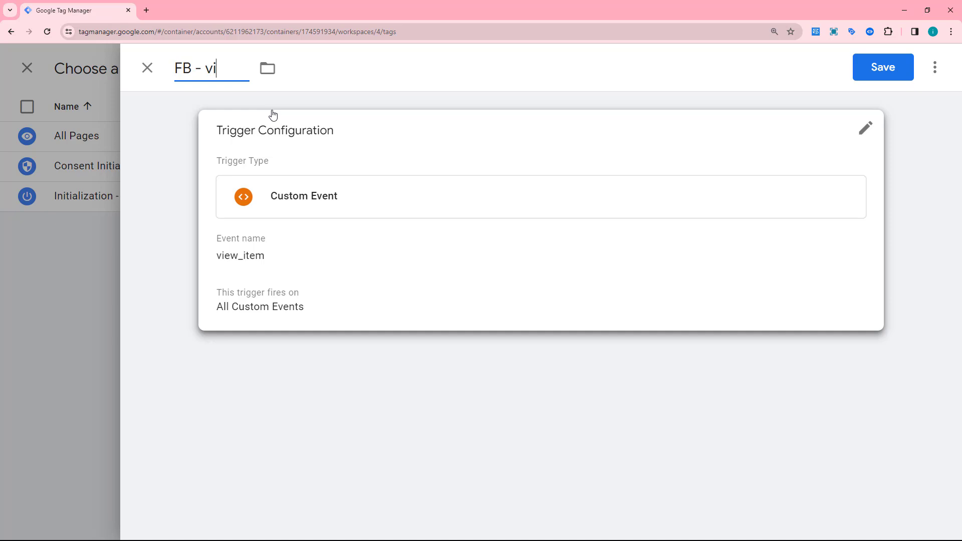
type("ew item")
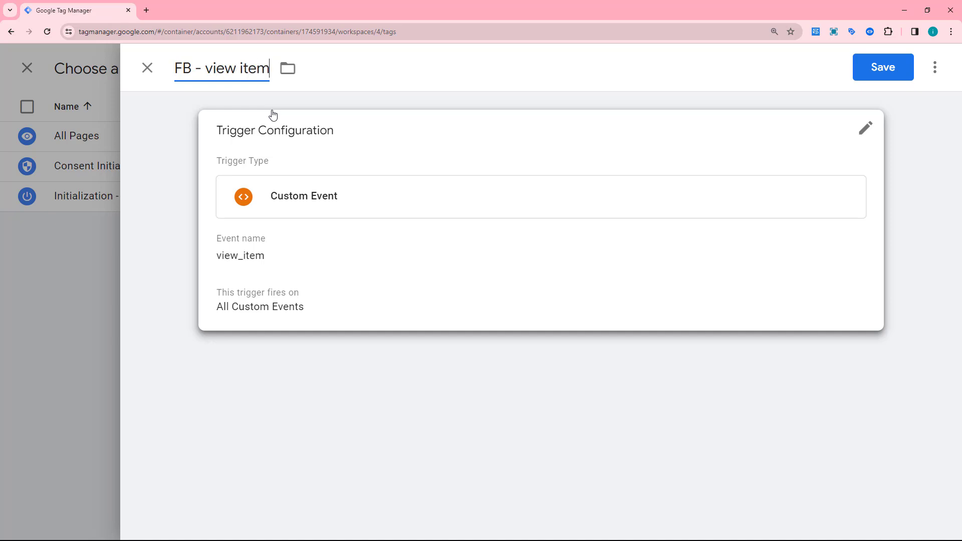
type("-")
key("BackSpace")
type("- trigger")
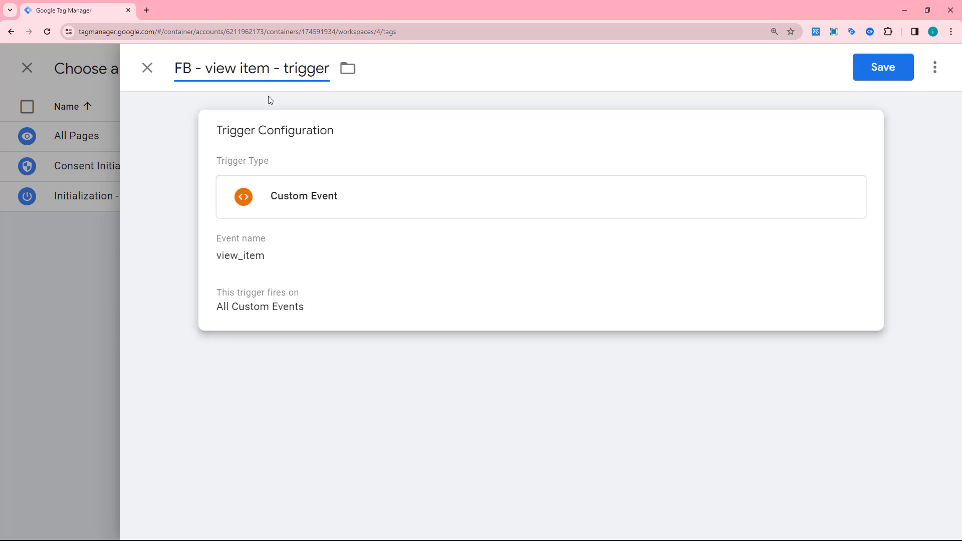
left_click(881, 66)
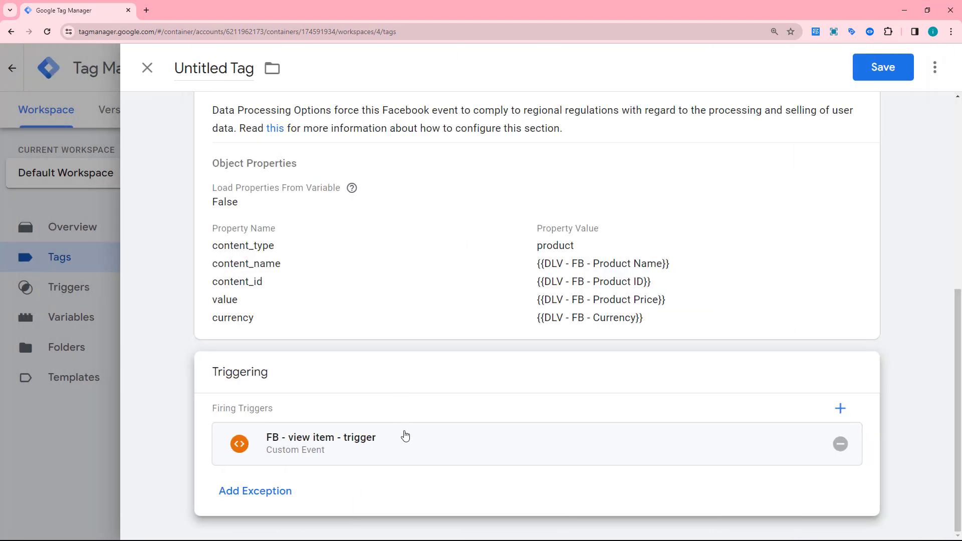
Step: Rename the untitled Facebook Pixel tag as "FB - View Content - Tag"
scroll(331, 380, "up", 8)
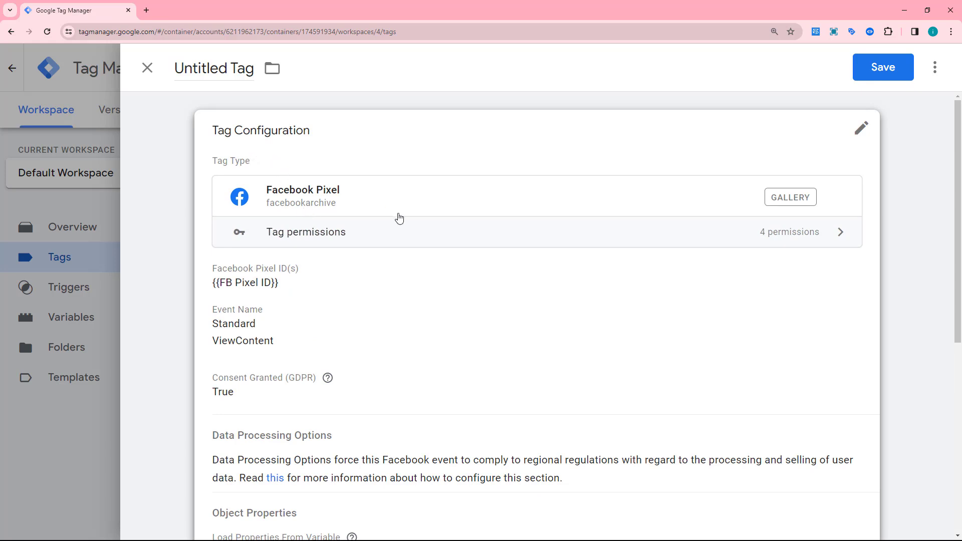
left_click(211, 68)
triple_click(212, 68)
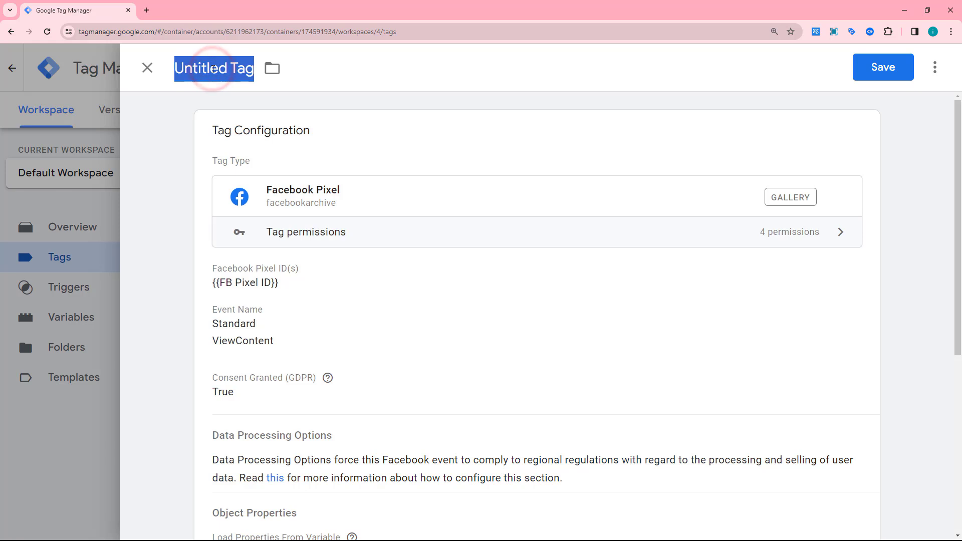
type("View")
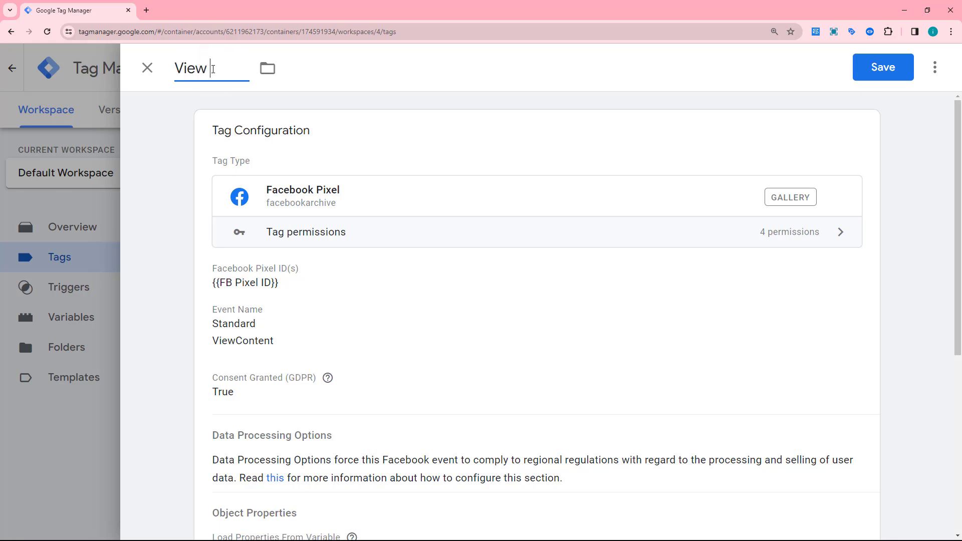
type(" Content ")
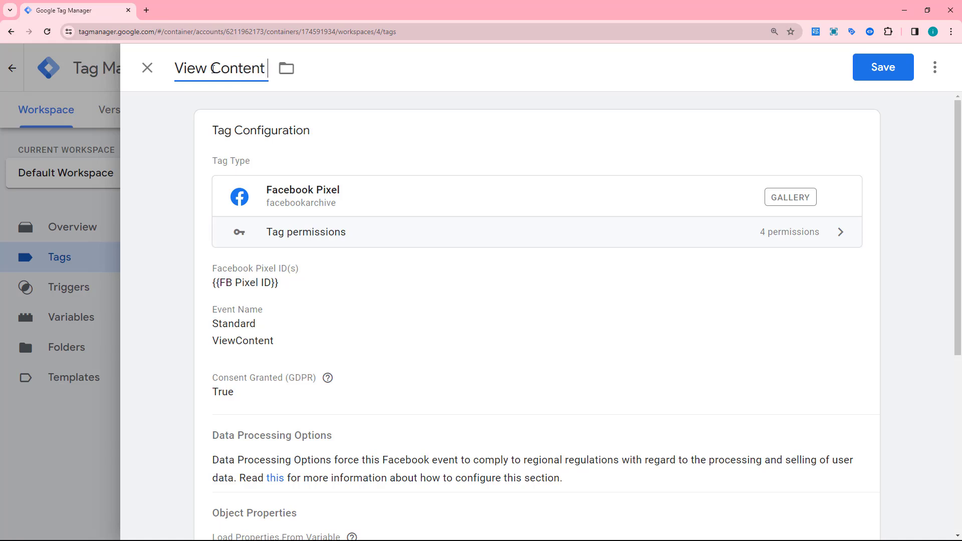
type("- Tag")
left_click(177, 68)
type("FB -")
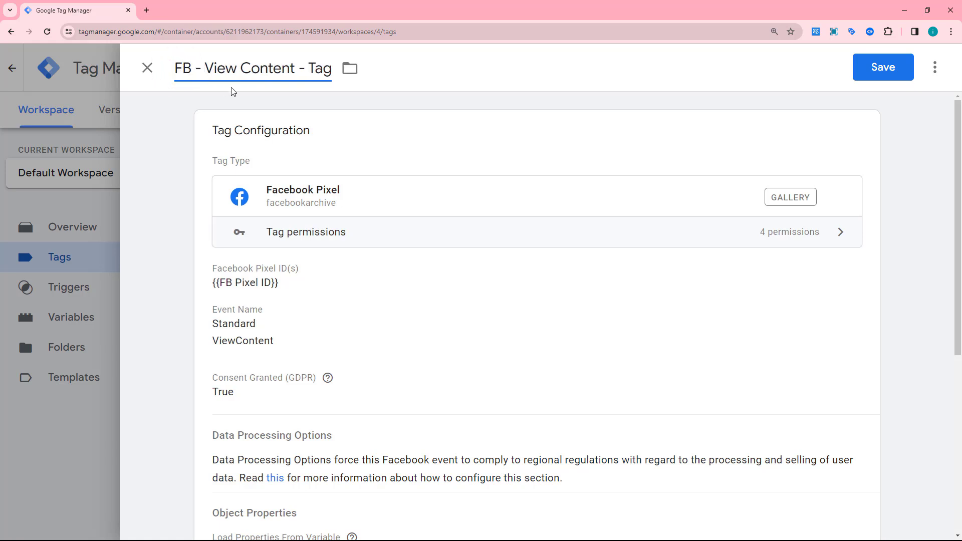
Step: Review the view content tag's configuration, object properties and firing trigger, and save the tag
scroll(401, 197, "down", 2)
scroll(402, 200, "up", 1)
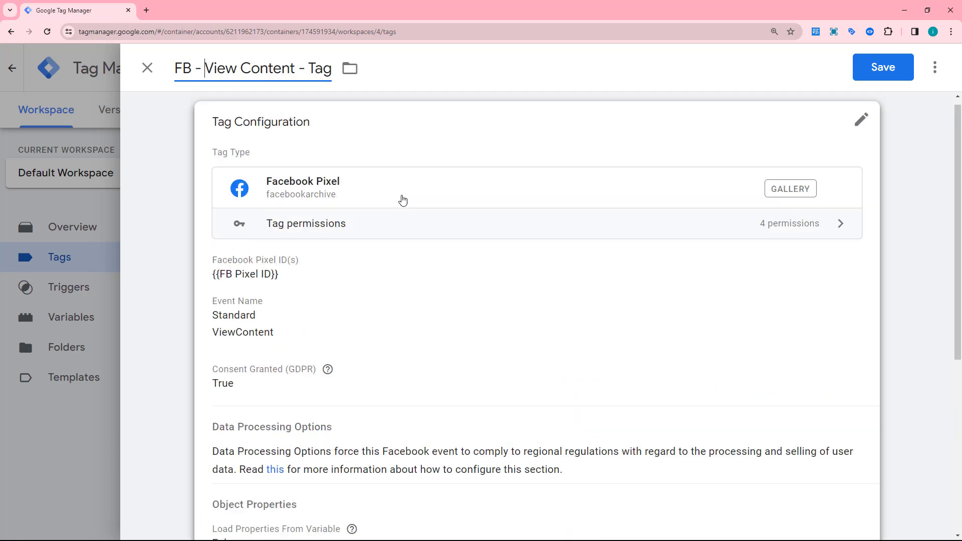
scroll(401, 200, "up", 1)
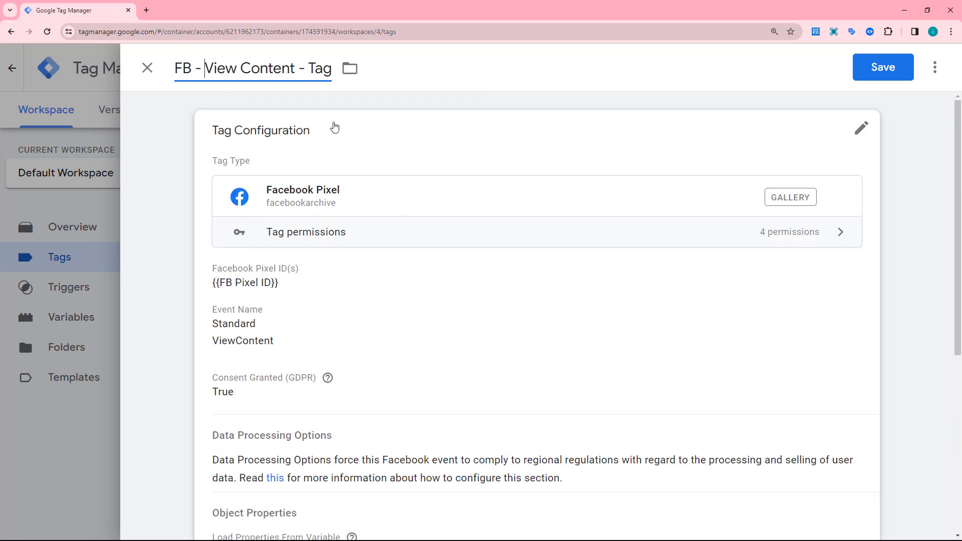
scroll(393, 165, "down", 1)
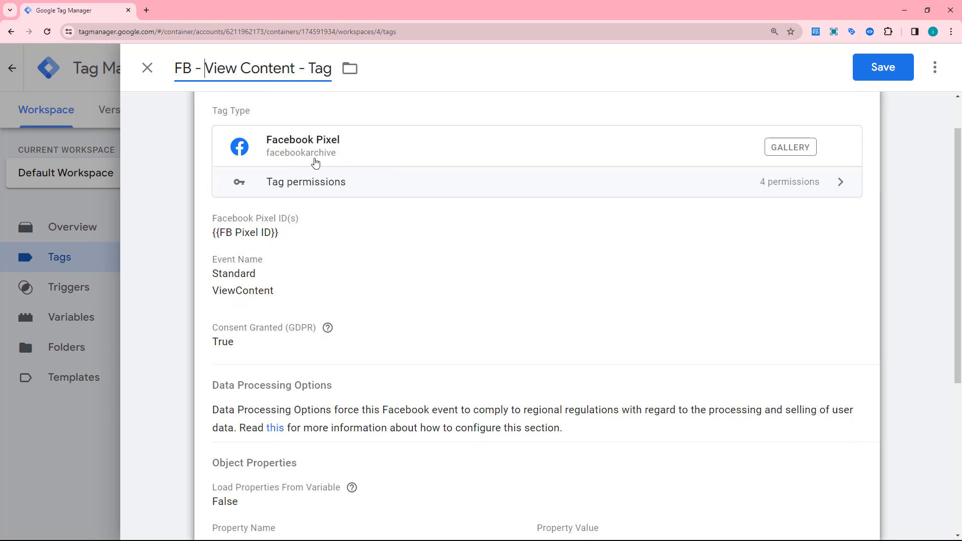
scroll(320, 162, "down", 1)
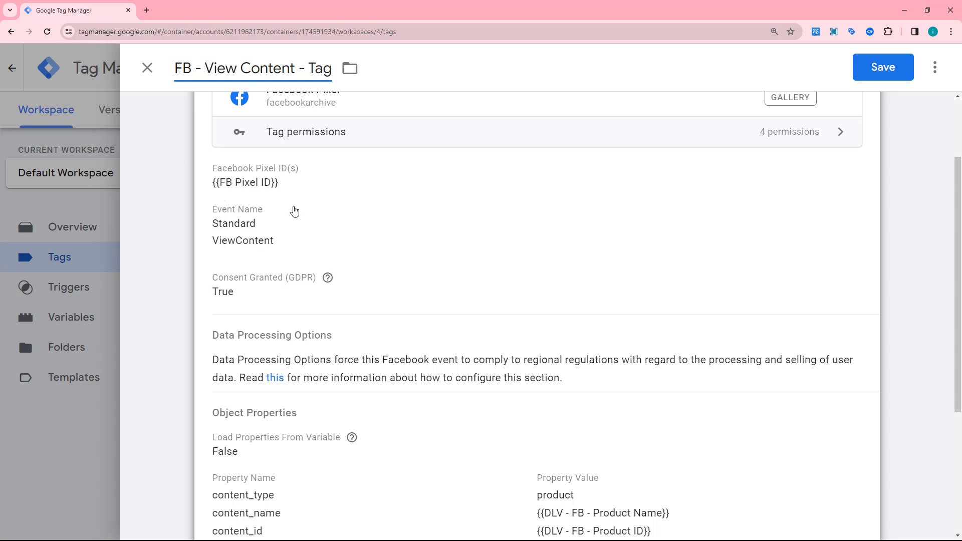
scroll(295, 213, "down", 4)
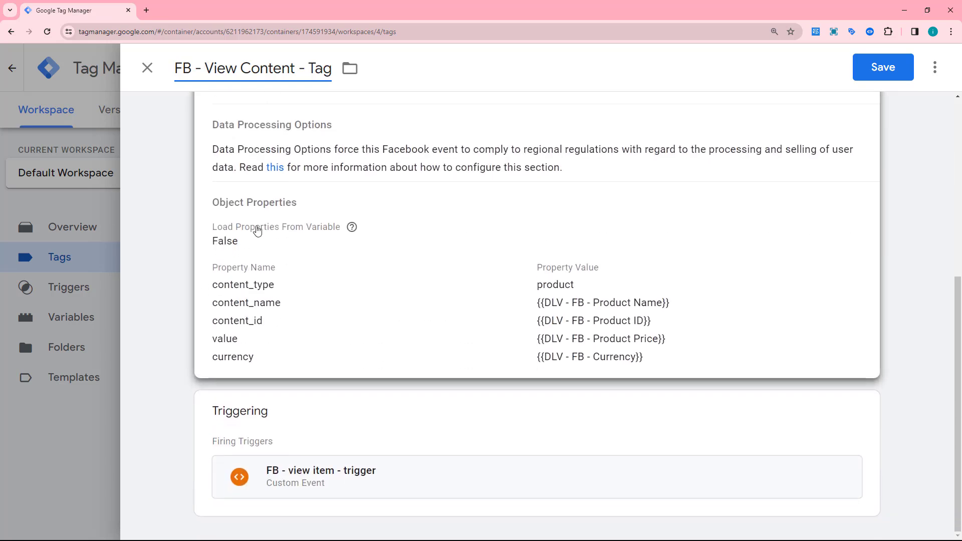
left_click(865, 78)
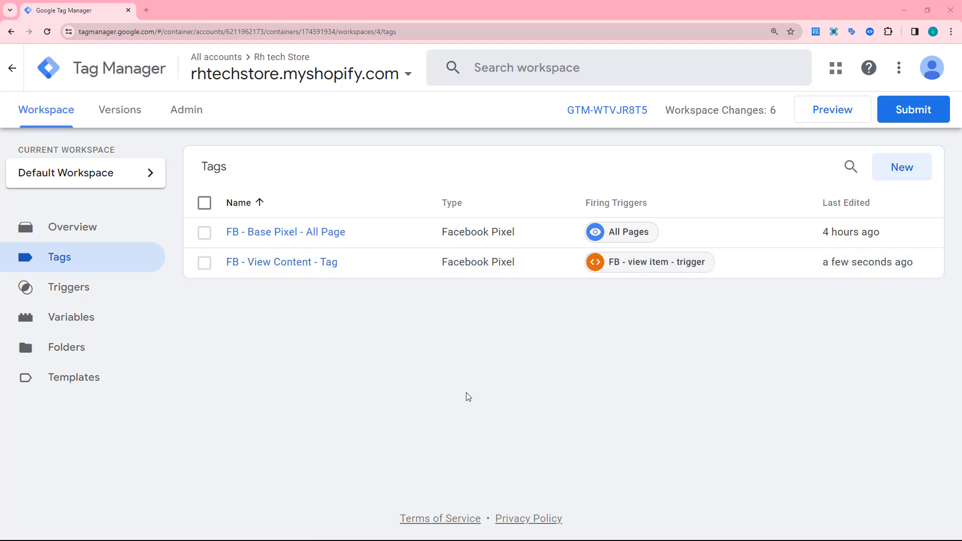
Step: Open "FB - View Content - Tag" from the tag list and make a copy of it
right_click(295, 266)
key("Escape")
left_click(286, 262)
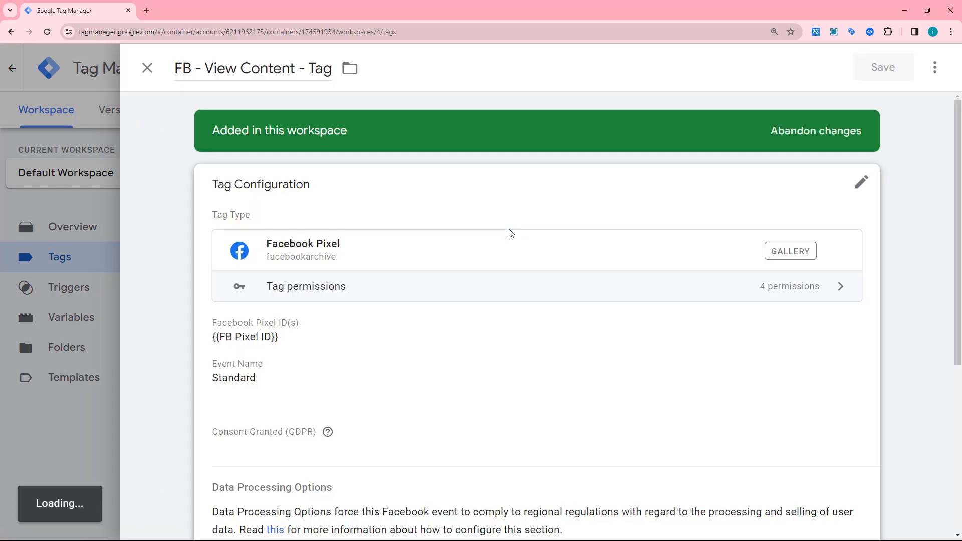
left_click(927, 72)
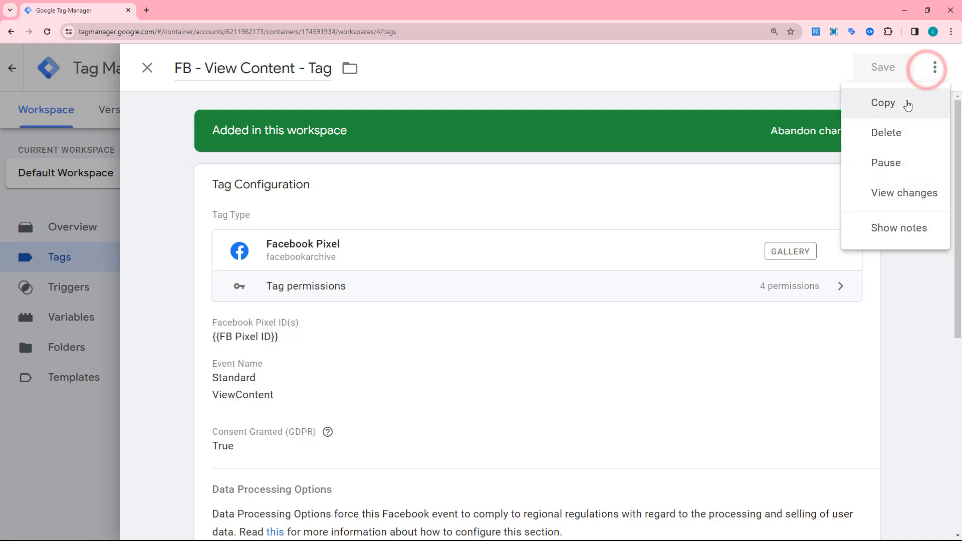
left_click(882, 102)
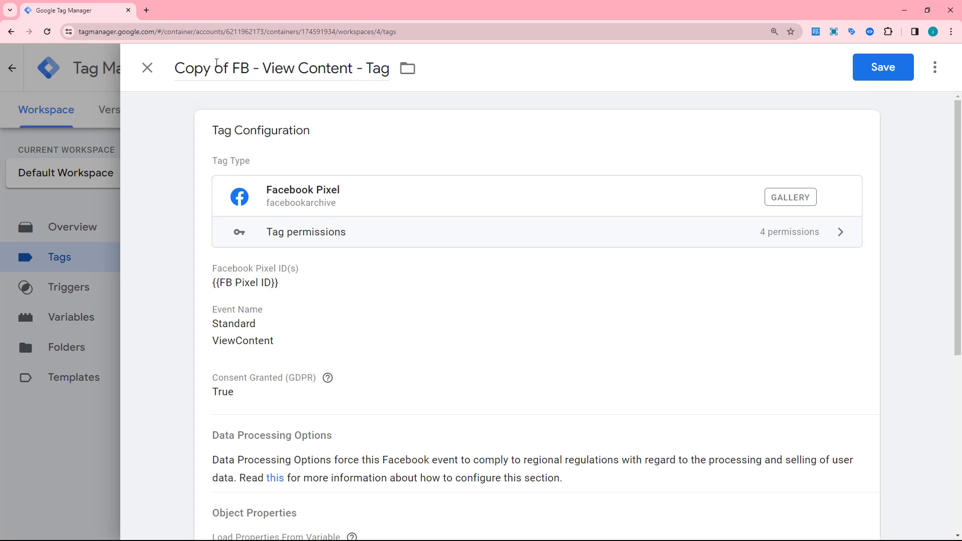
Step: Rename the copied tag as "FB - Add to cart - Tag"
left_click_drag(175, 68, 297, 69)
key("BackSpace")
type("Ad")
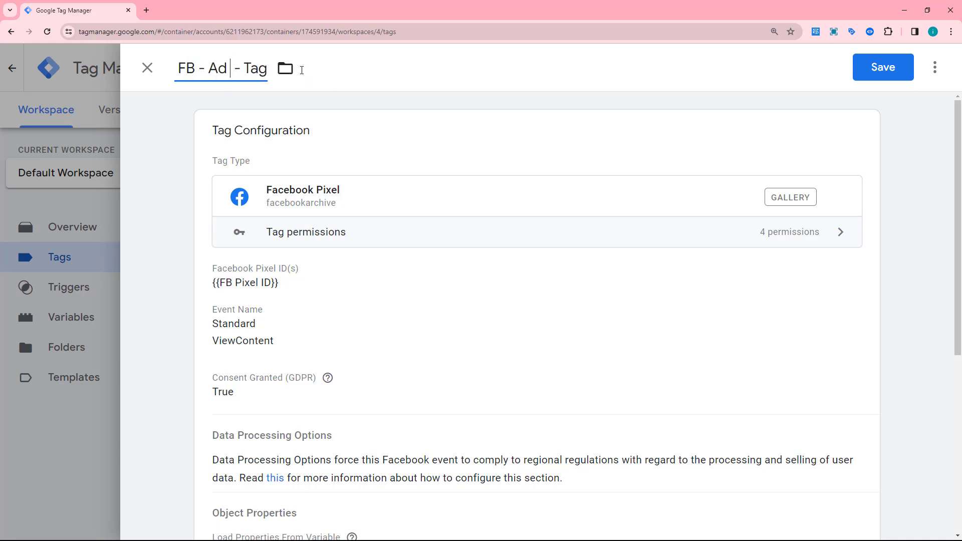
key("BackSpace")
type("d to car")
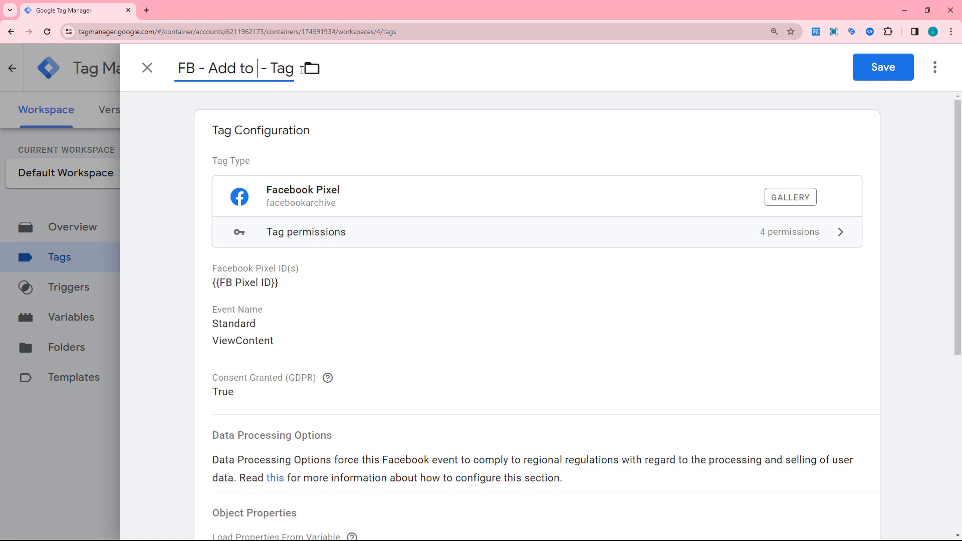
type("t")
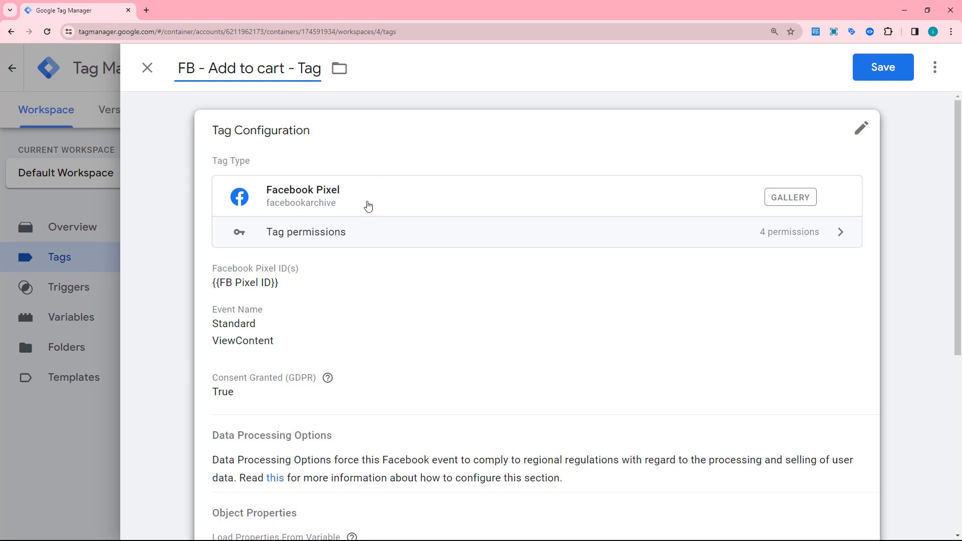
Step: Change the standard event name of the add to cart tag to AddToCart
scroll(368, 206, "down", 2)
scroll(333, 197, "down", 1)
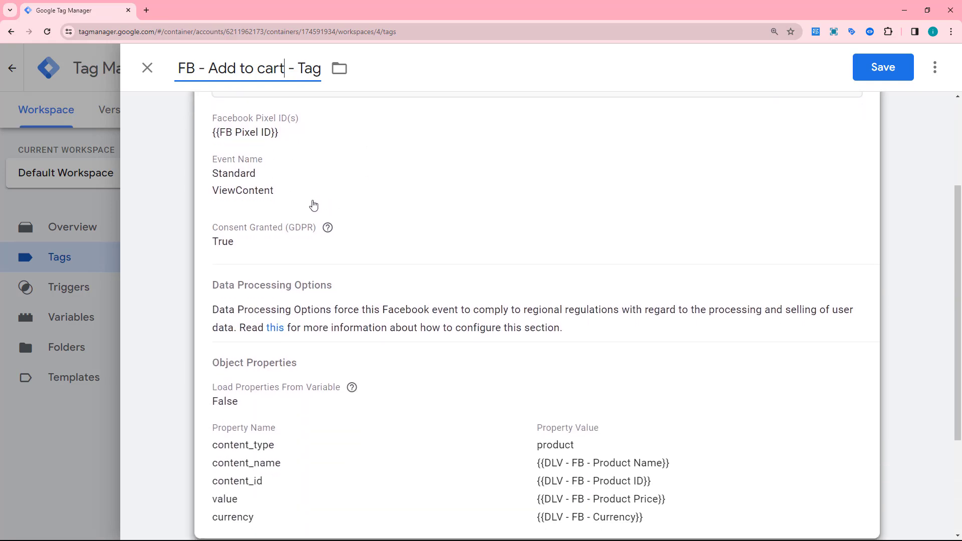
left_click(244, 192)
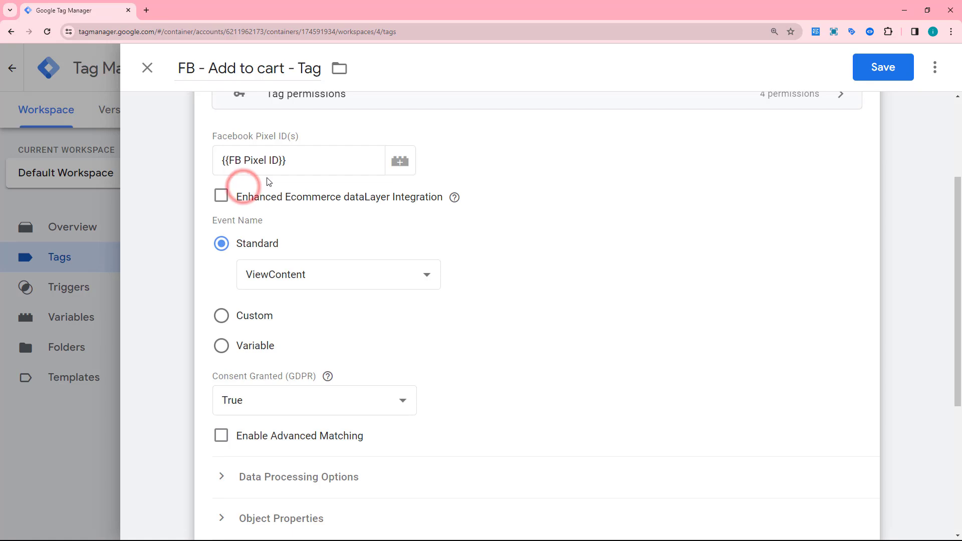
left_click(328, 220)
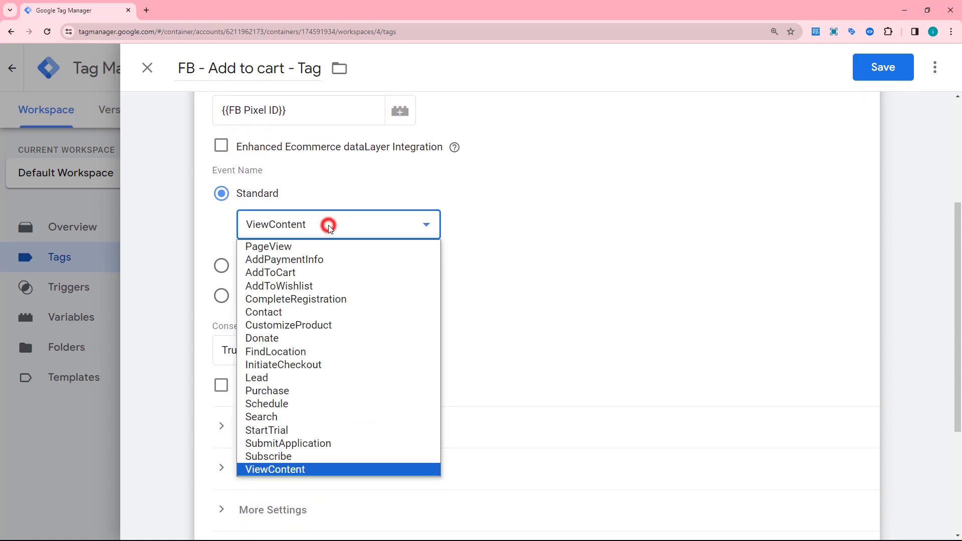
left_click(301, 273)
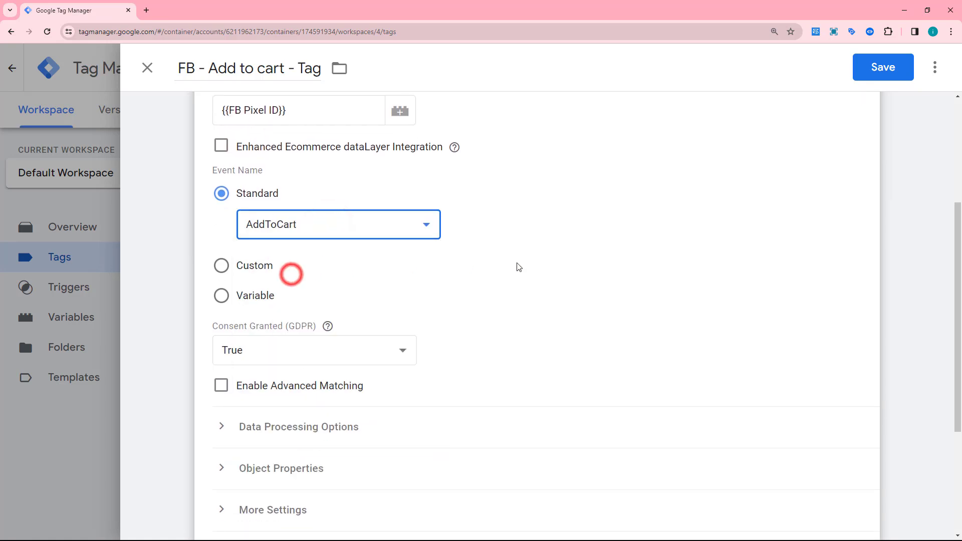
Step: Expand the tag's Object Properties and check the property names and Data Layer Variable values carried over from the copy
scroll(409, 311, "down", 4)
scroll(399, 311, "up", 3)
scroll(226, 367, "down", 2)
left_click(223, 328)
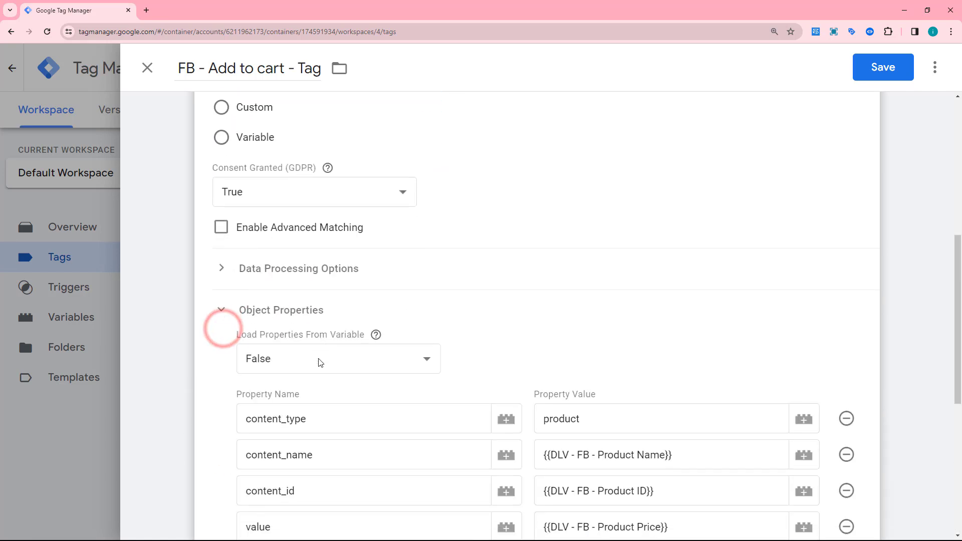
scroll(305, 252, "down", 4)
scroll(409, 377, "down", 2)
scroll(350, 350, "up", 1)
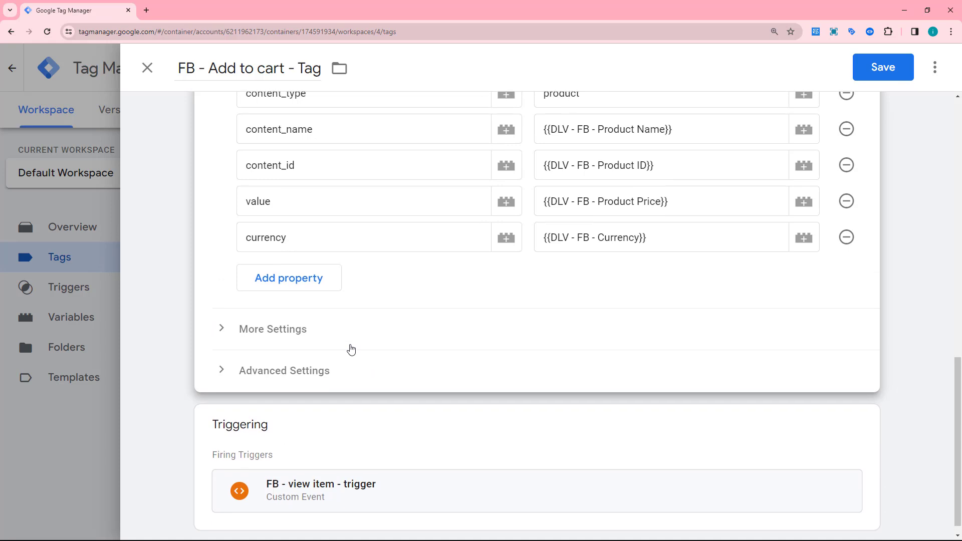
Step: Remove the "FB - view item - trigger" firing trigger from the add to cart tag
scroll(383, 388, "down", 2)
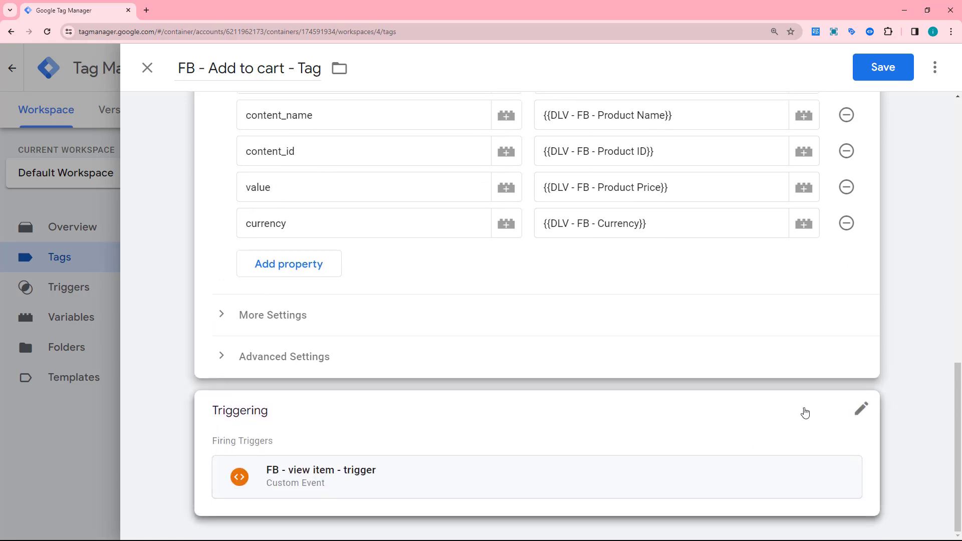
left_click(862, 411)
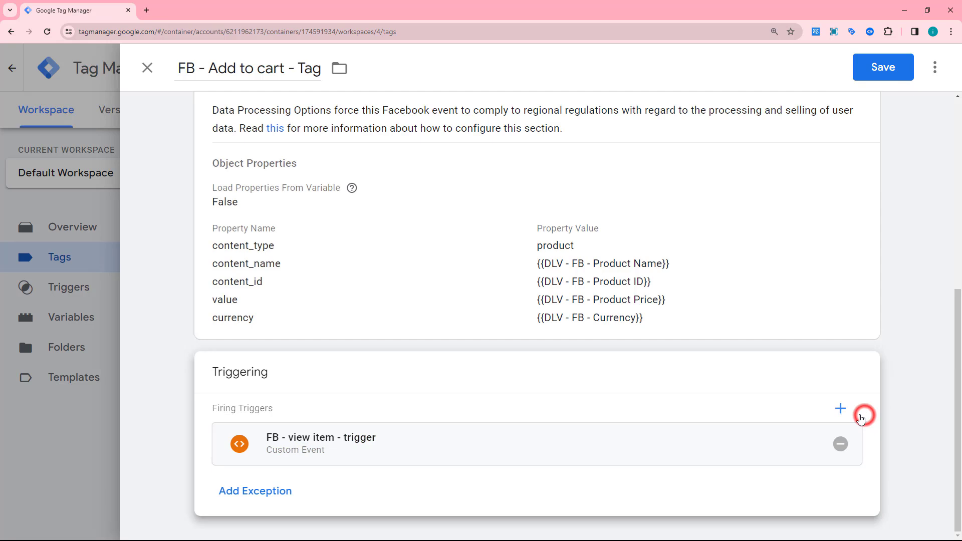
left_click(840, 444)
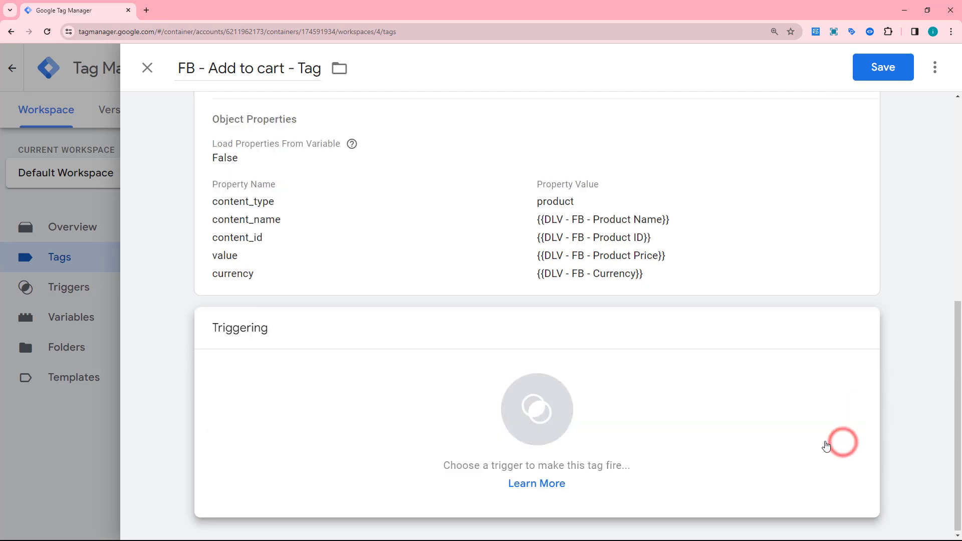
Step: Create a new firing trigger for the add to cart tag with Custom Event as its type
left_click(537, 431)
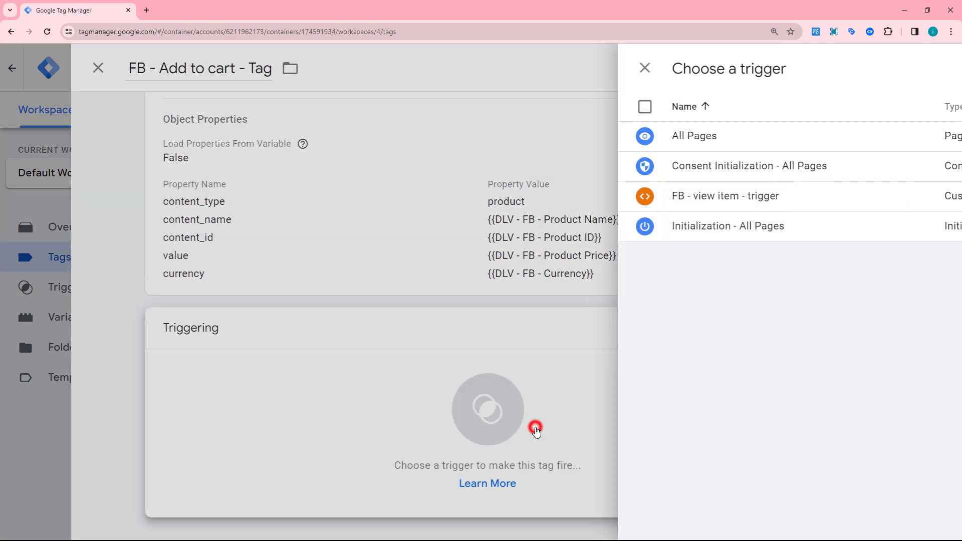
left_click(929, 67)
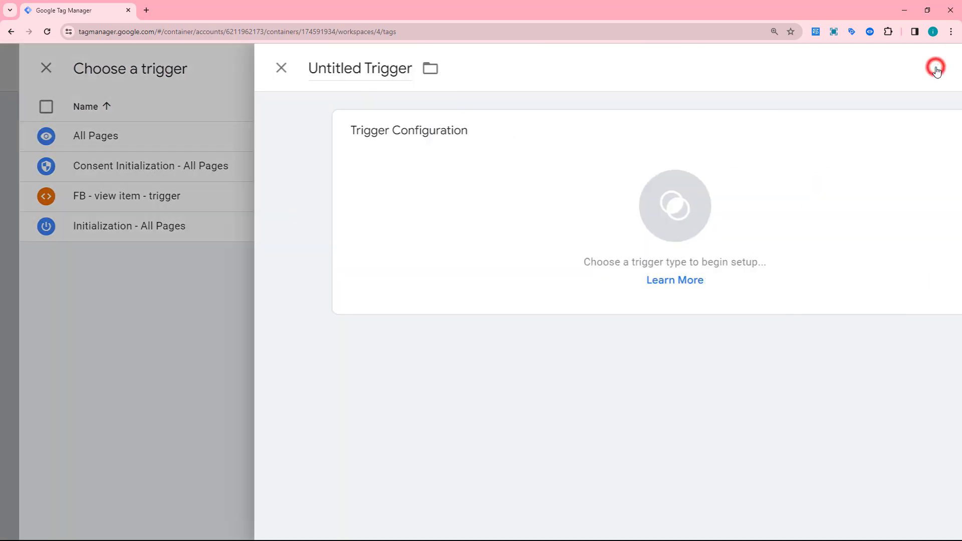
left_click(862, 131)
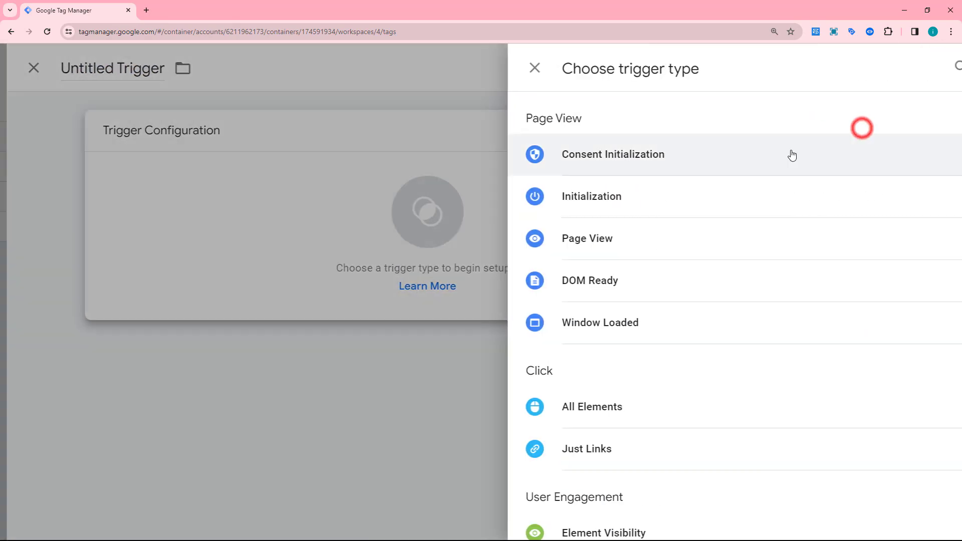
scroll(593, 325, "down", 7)
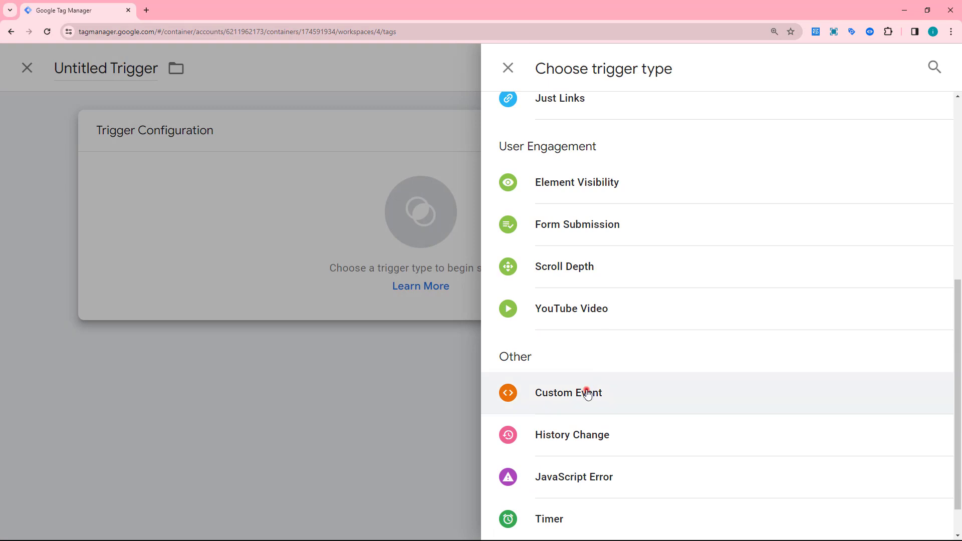
left_click(588, 386)
Step: Set the new custom event trigger's event name to add_to_cart
left_click(274, 281)
type("ad")
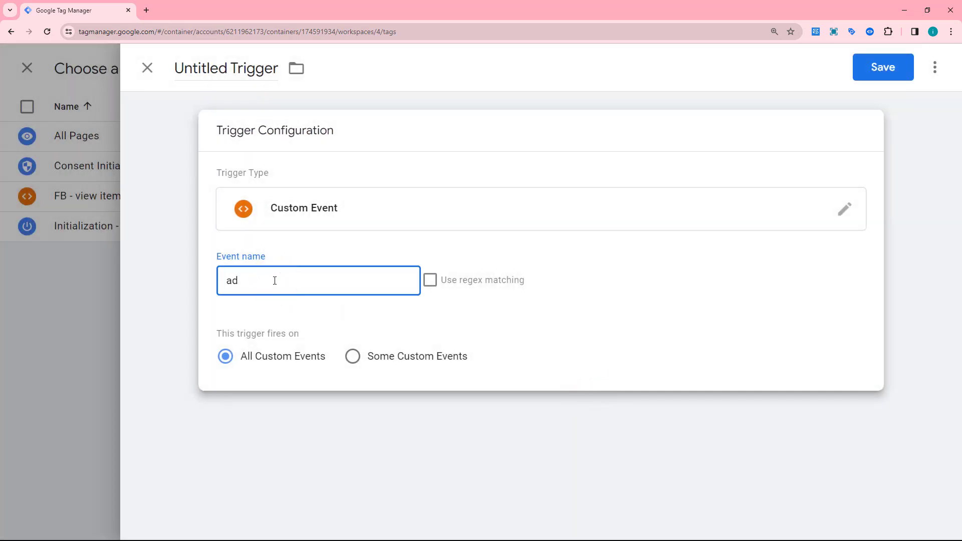
type("d_to_cart")
Step: Name the trigger "FB - Add to cart - Trigger" and save it to the tag
left_click(213, 68)
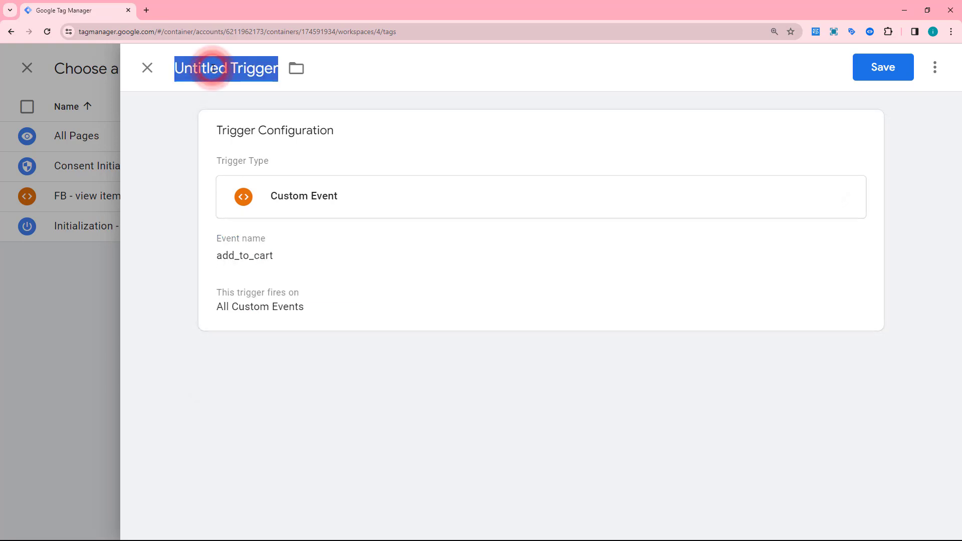
type("FB - Add")
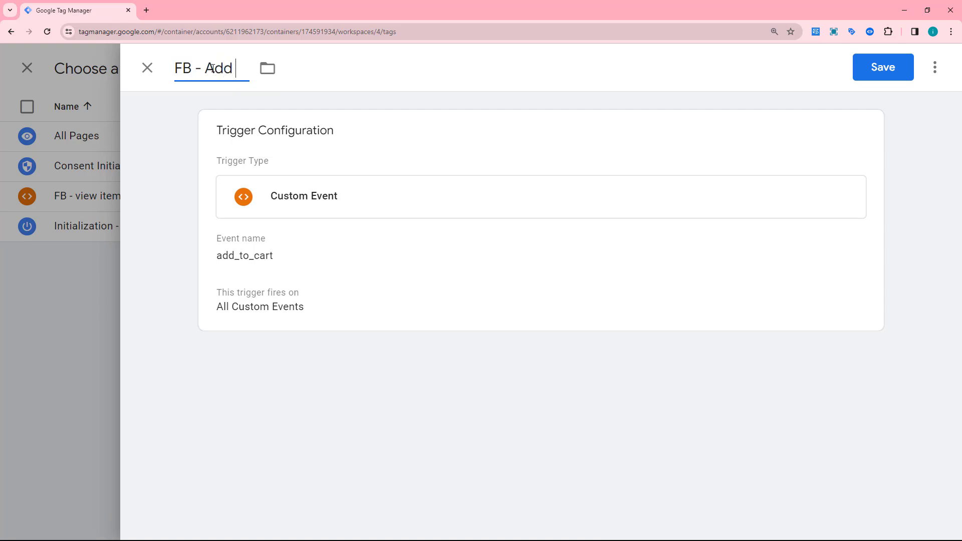
type("to cart - Tri")
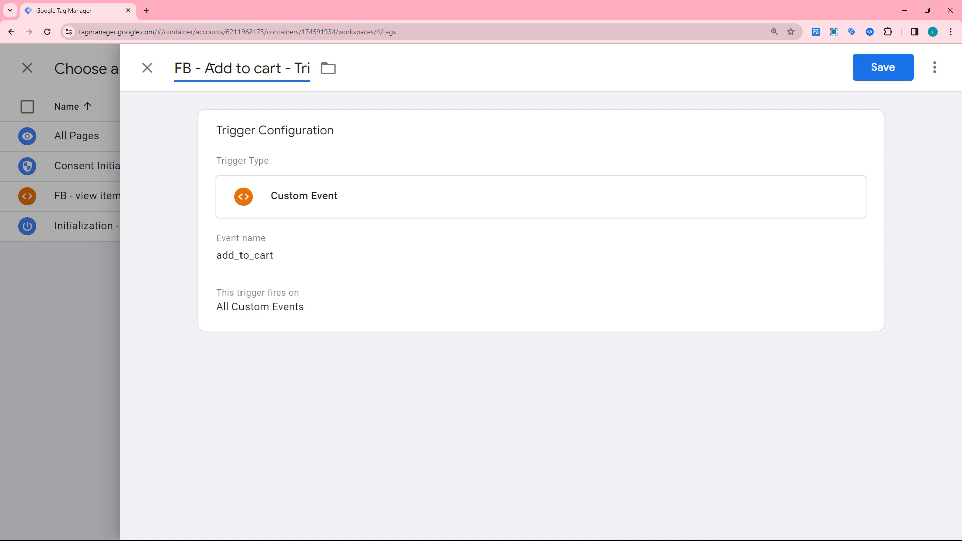
type("gger")
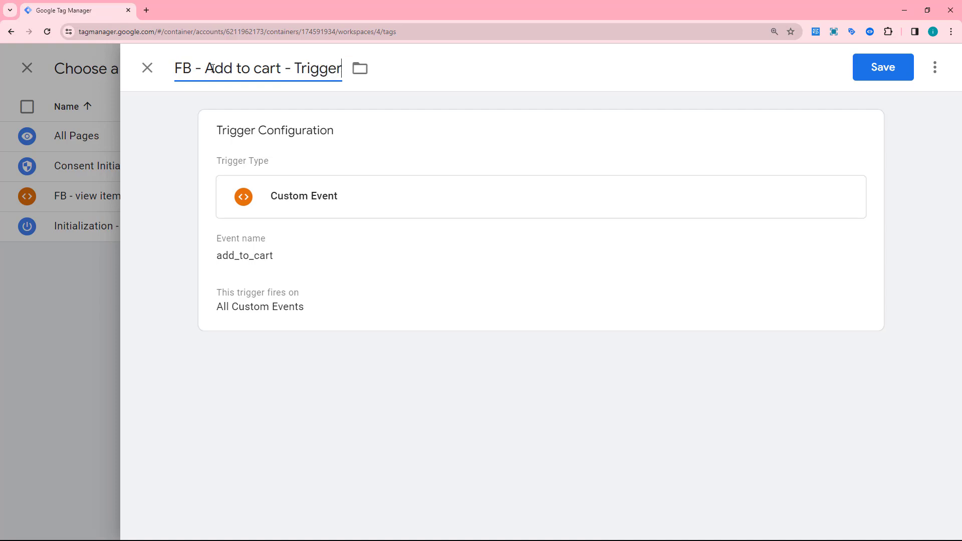
left_click(867, 69)
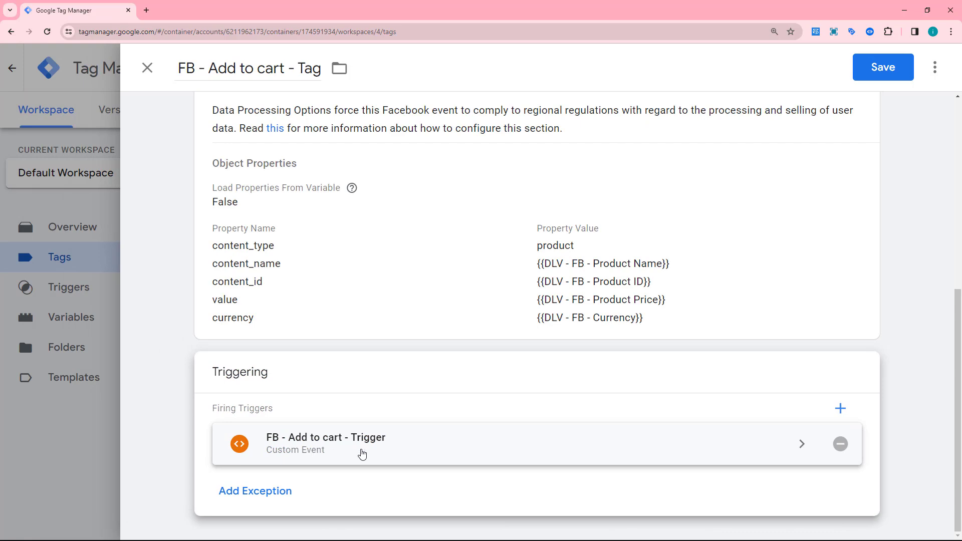
Step: Review the add to cart tag's settings and save the tag
scroll(412, 418, "up", 1)
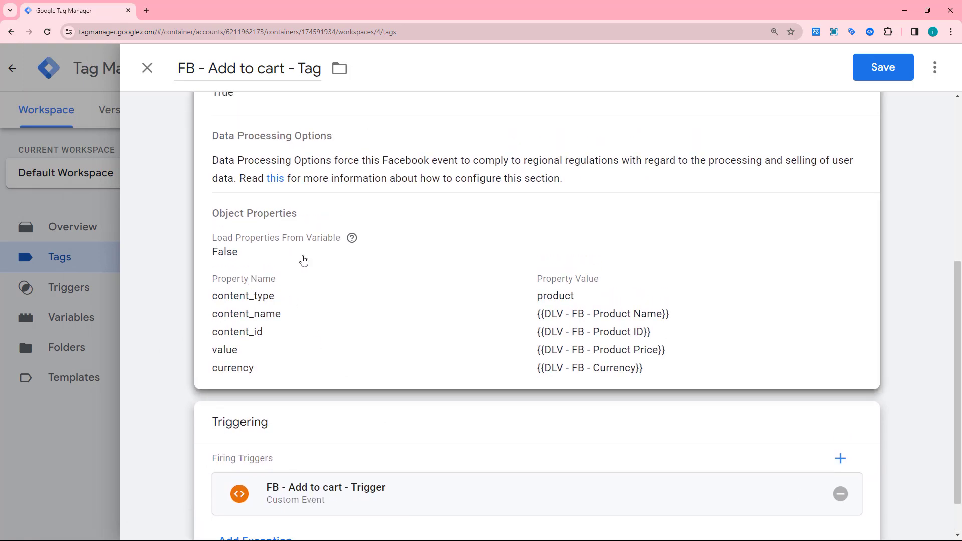
scroll(303, 260, "up", 6)
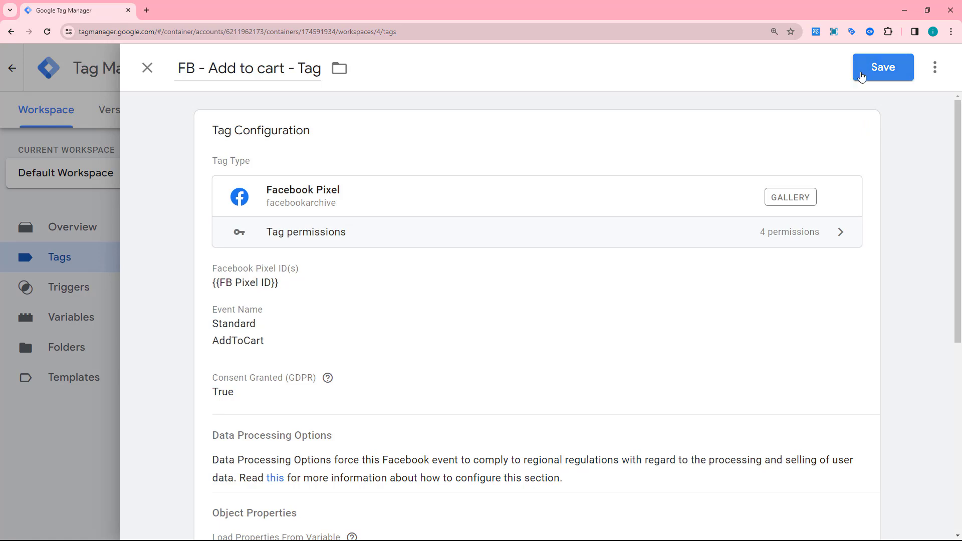
left_click(883, 74)
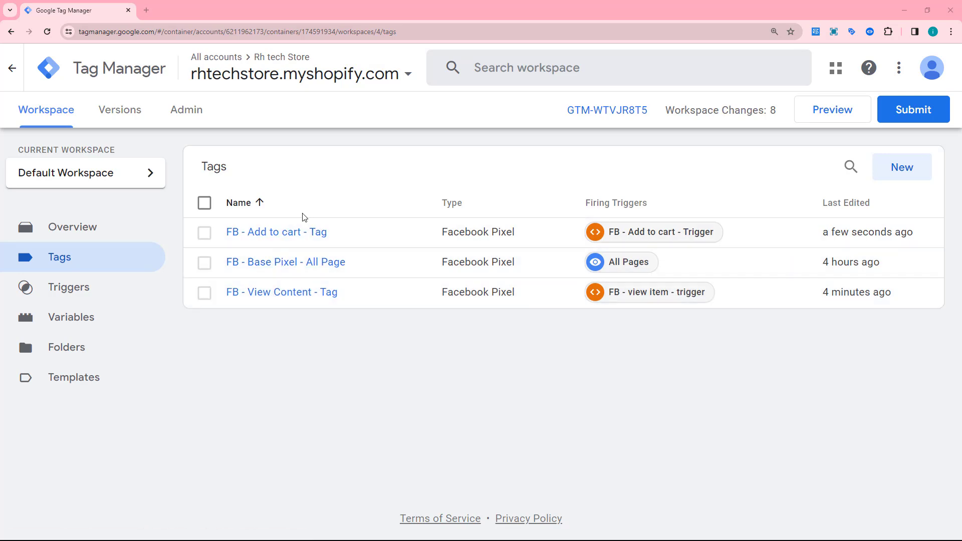
Step: Submit and publish the workspace changes without a version name or description, and close the version summary
left_click(887, 109)
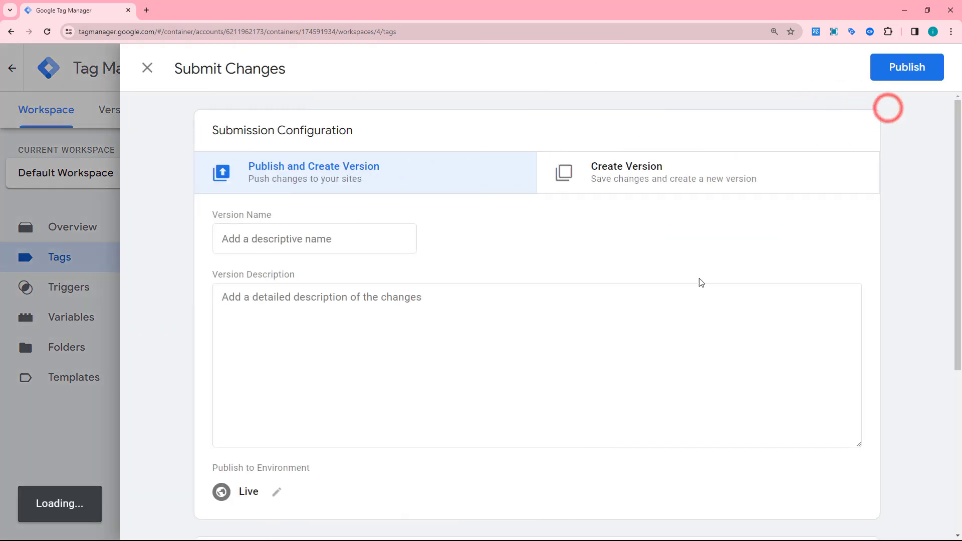
left_click(929, 84)
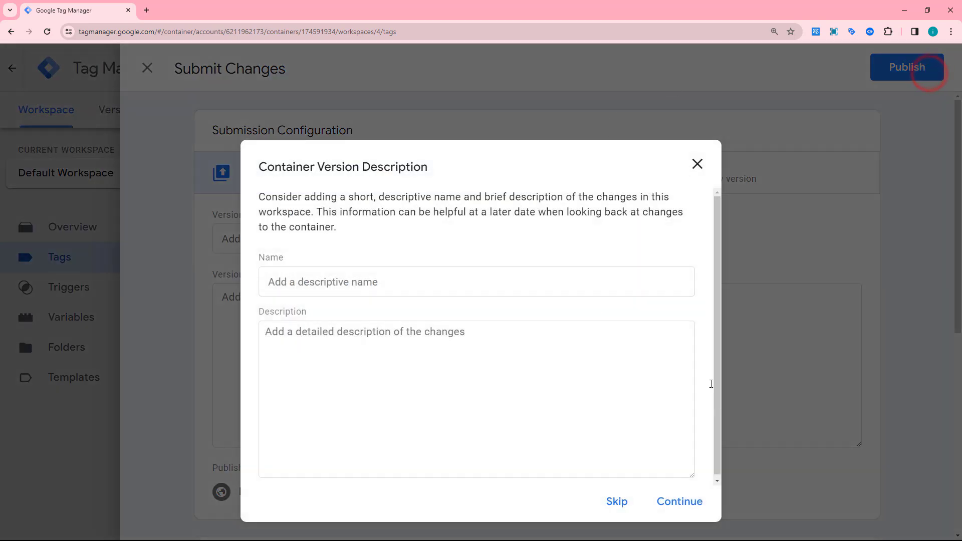
left_click(702, 496)
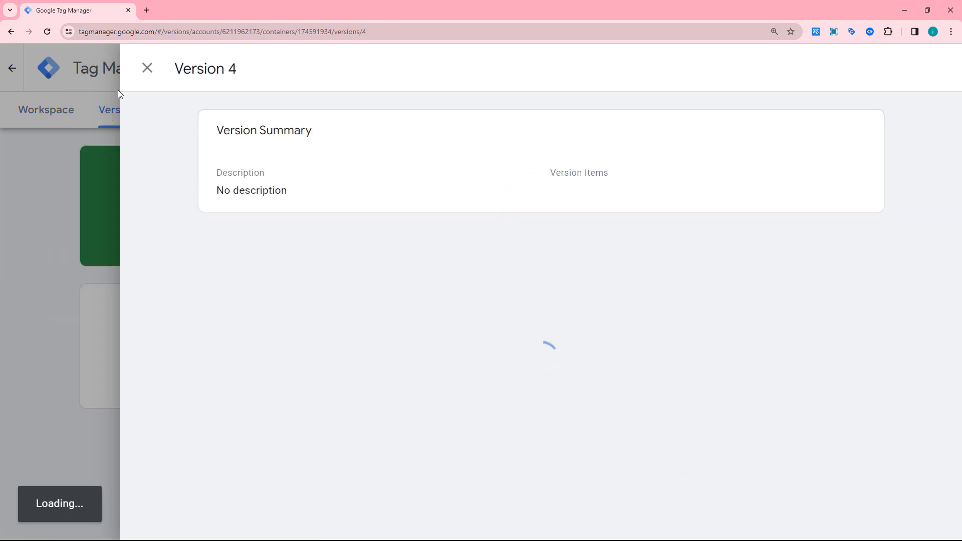
left_click(146, 70)
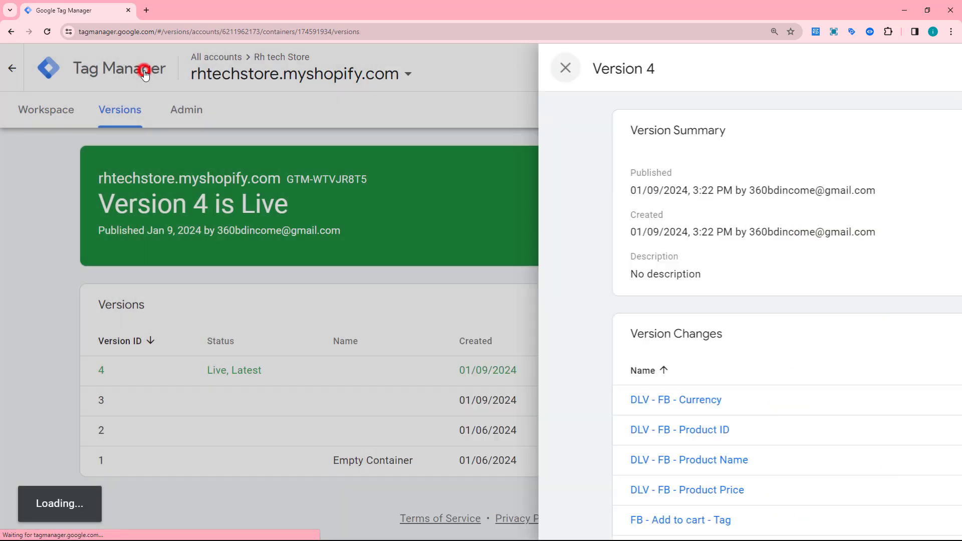
Step: Return to the all-accounts overview and reopen the rhtechstore.myshopify.com container's workspace
left_click(44, 112)
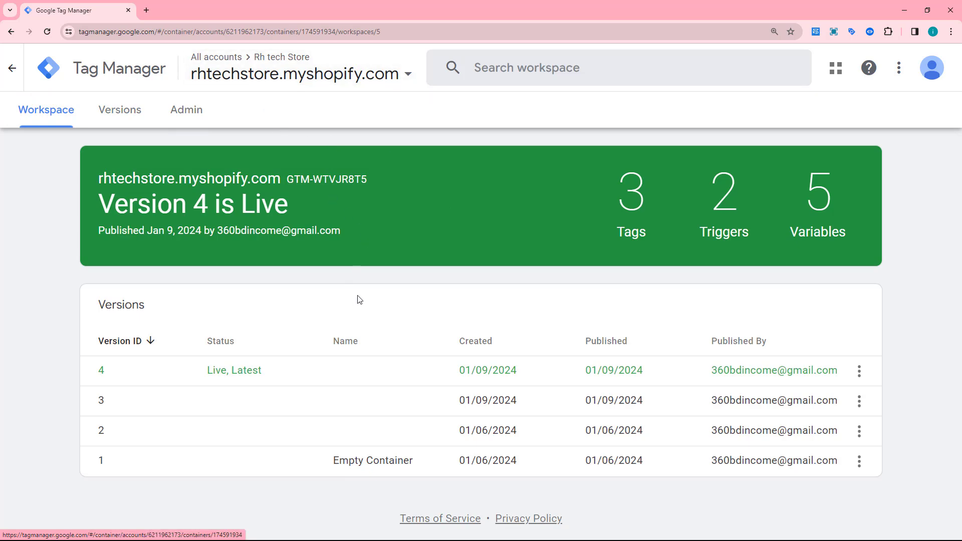
left_click(146, 11)
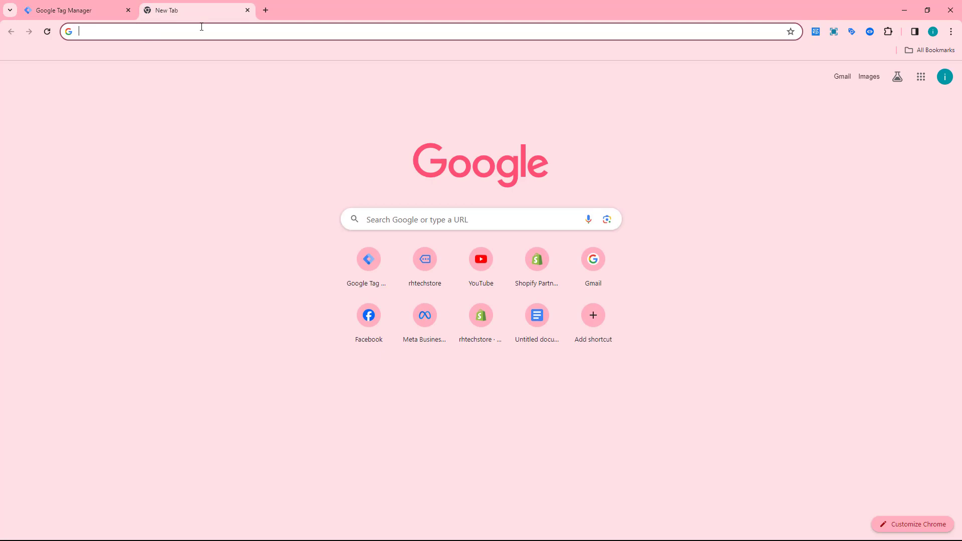
left_click(63, 10)
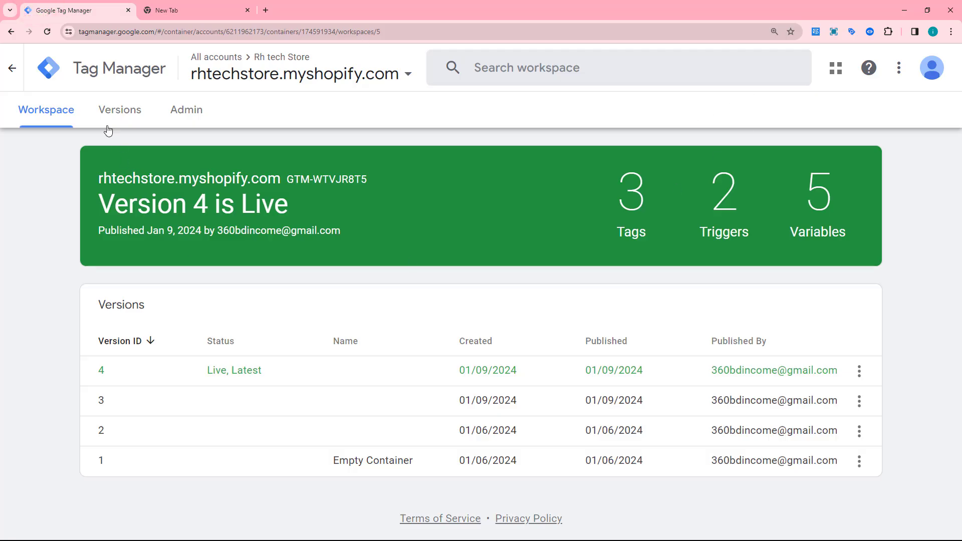
left_click(64, 120)
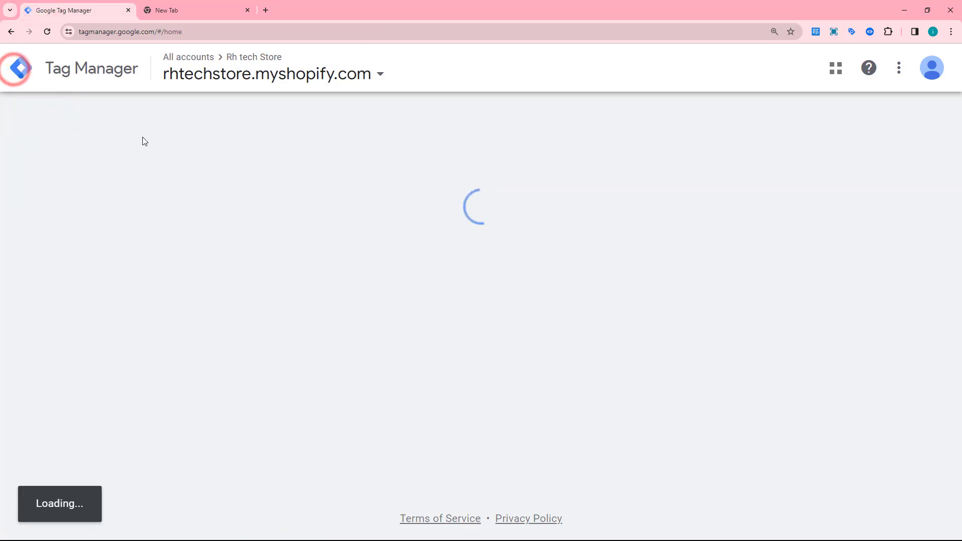
left_click(174, 248)
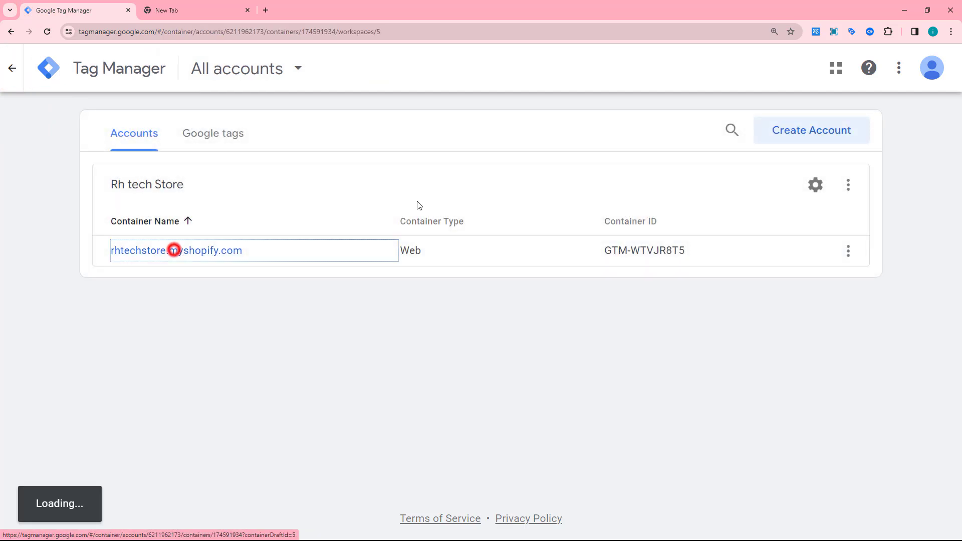
left_click(822, 108)
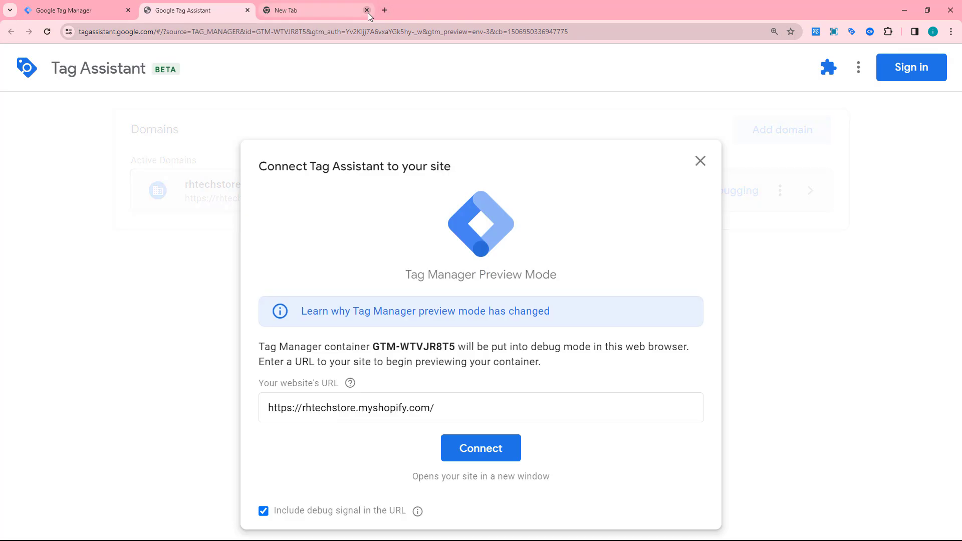
left_click(366, 10)
left_click(493, 444)
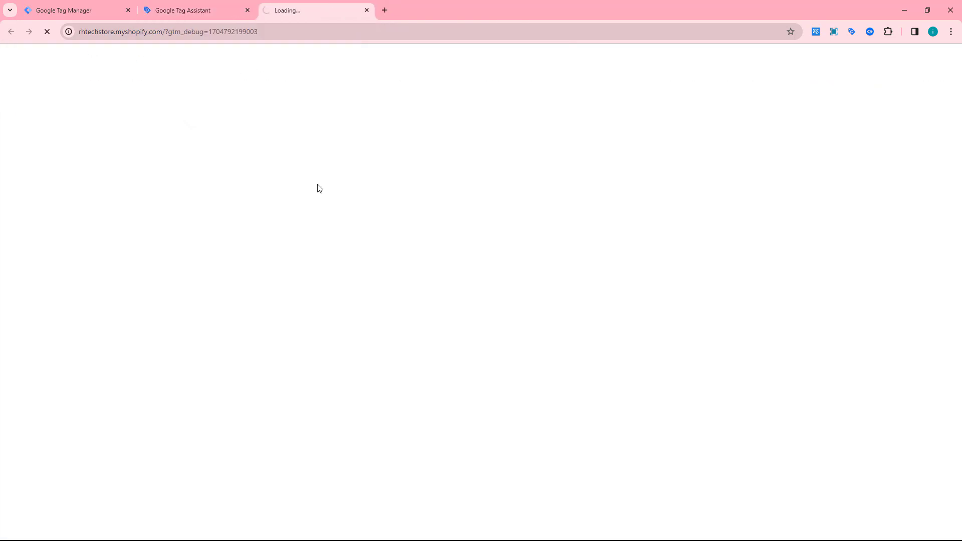
Step: Open the online store from the Shopify admin, close the admin page and check the connection in Tag Assistant
left_click(505, 472)
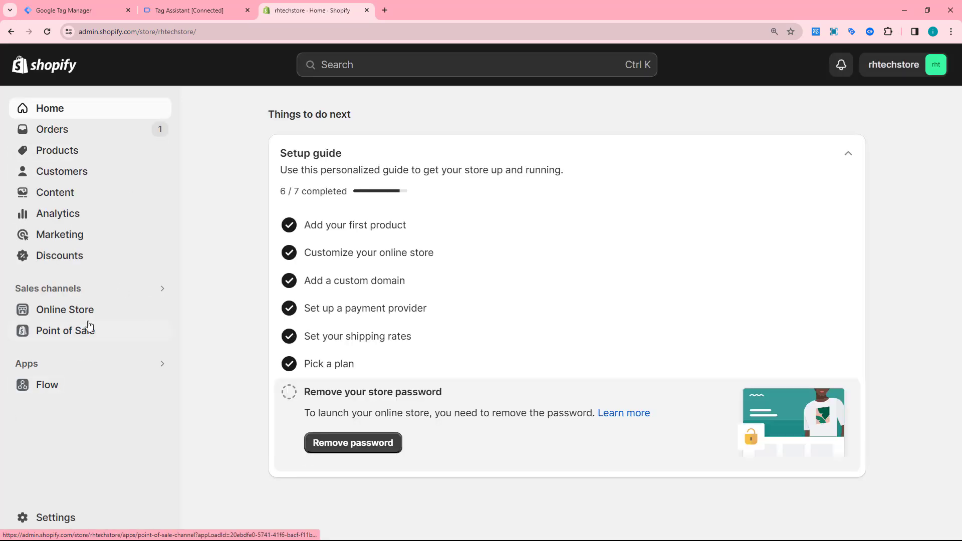
left_click(154, 309)
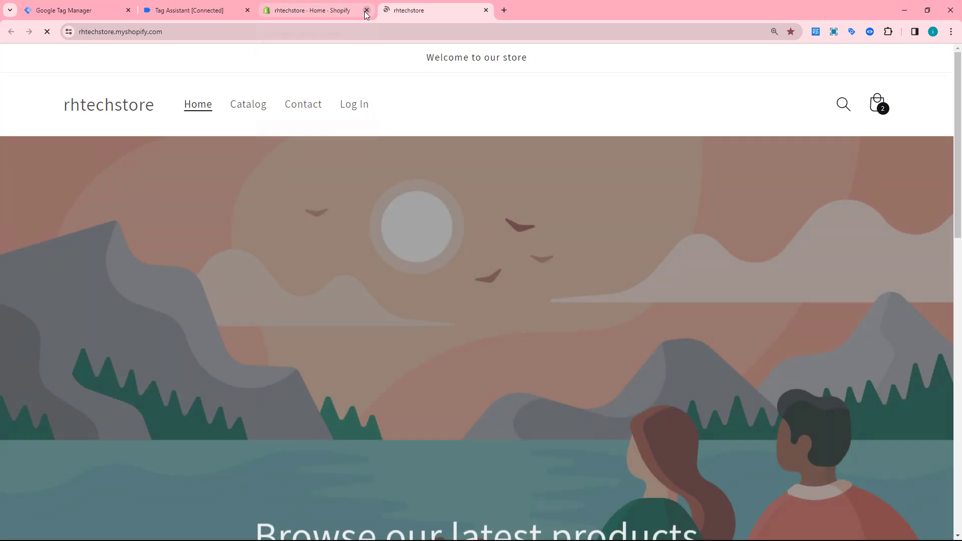
left_click(366, 10)
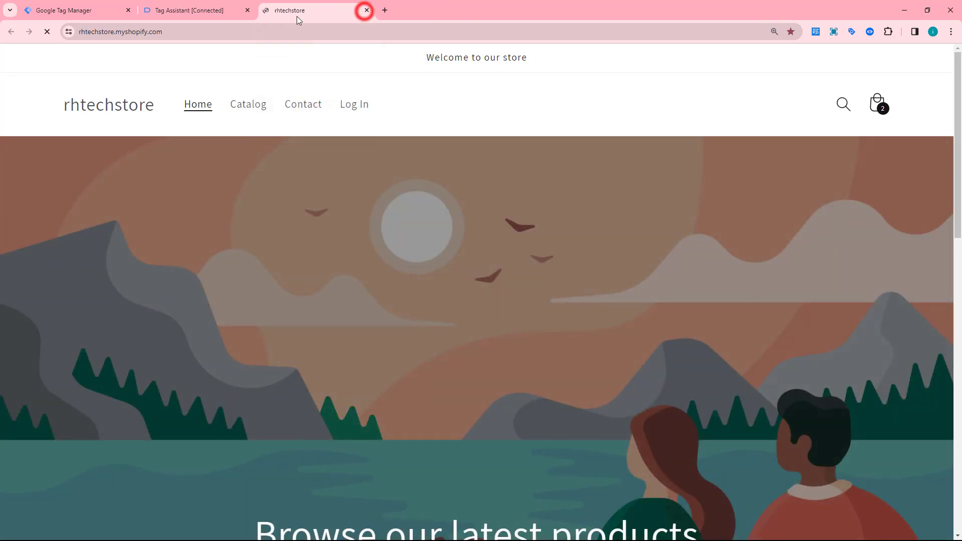
left_click(201, 10)
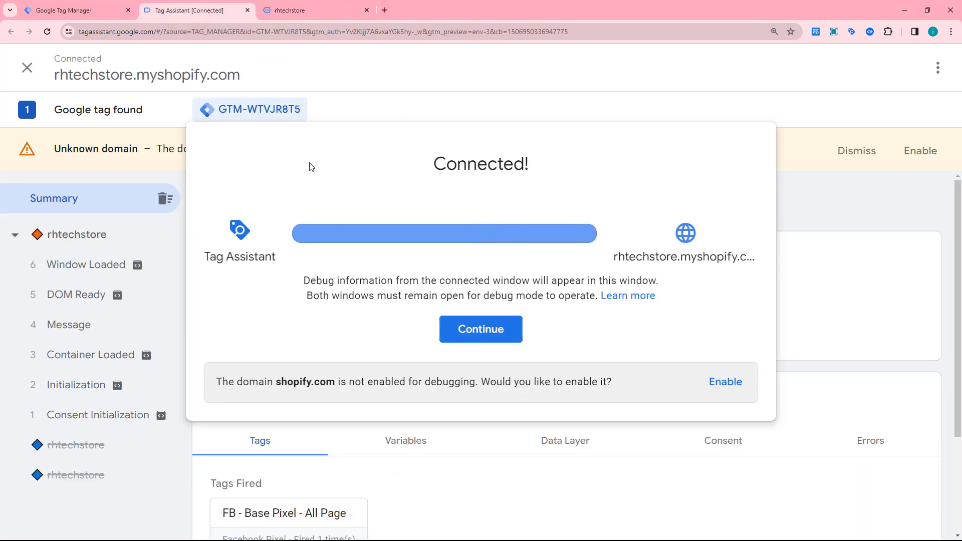
Step: Open the 1 Pair 22mm Motocross Hand Guard product page from the storefront's home page
left_click(276, 10)
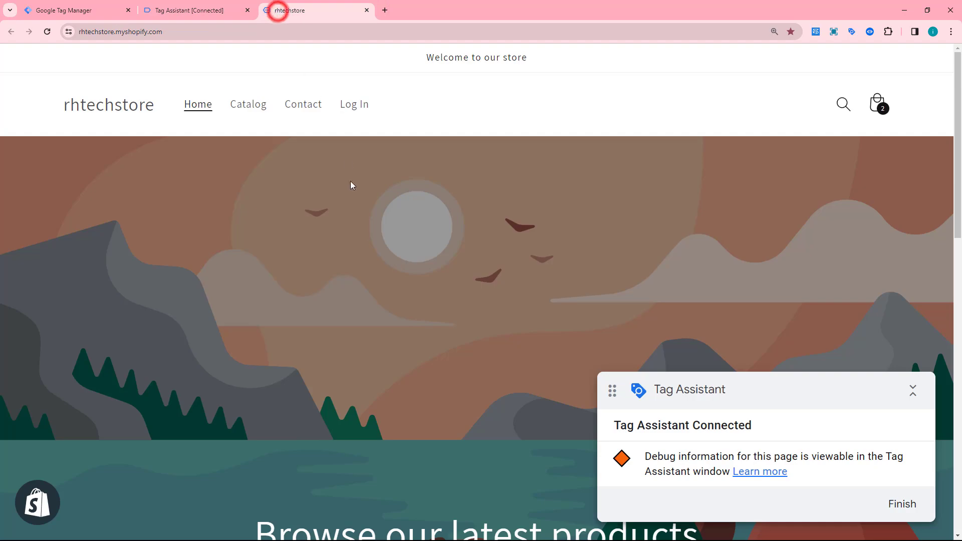
scroll(357, 270, "down", 5)
scroll(360, 289, "down", 9)
left_click(225, 237)
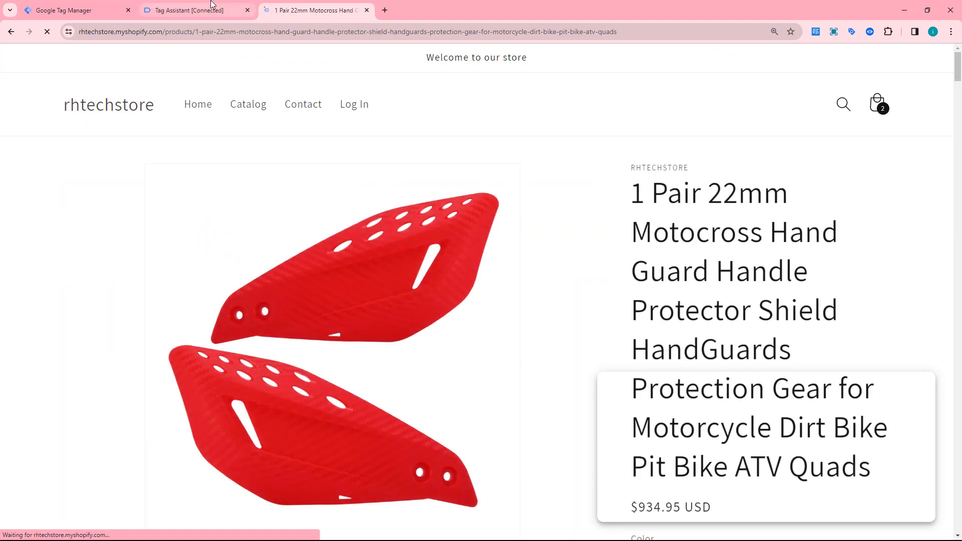
Step: Continue past the connection dialog in Tag Assistant and check which tags have fired in the summary
left_click(207, 9)
left_click(481, 329)
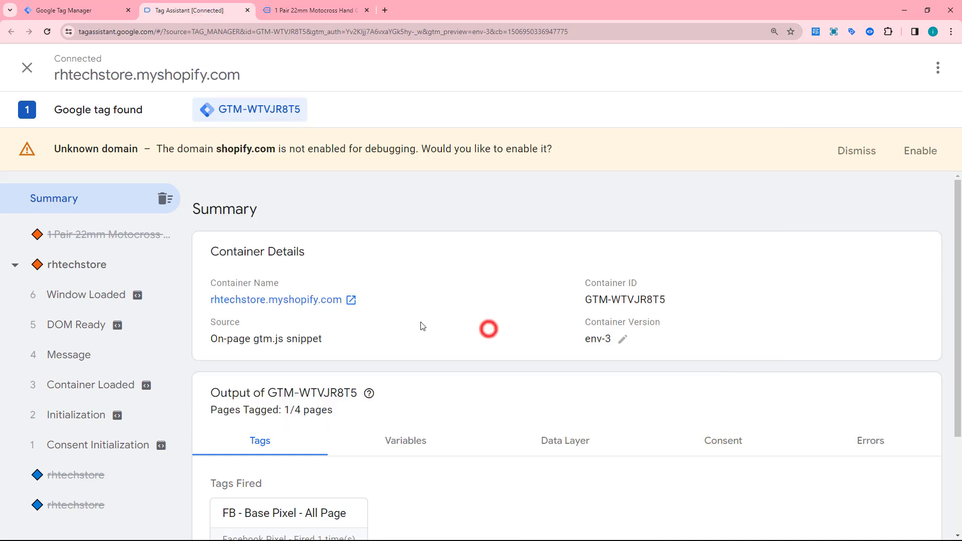
scroll(446, 318, "down", 2)
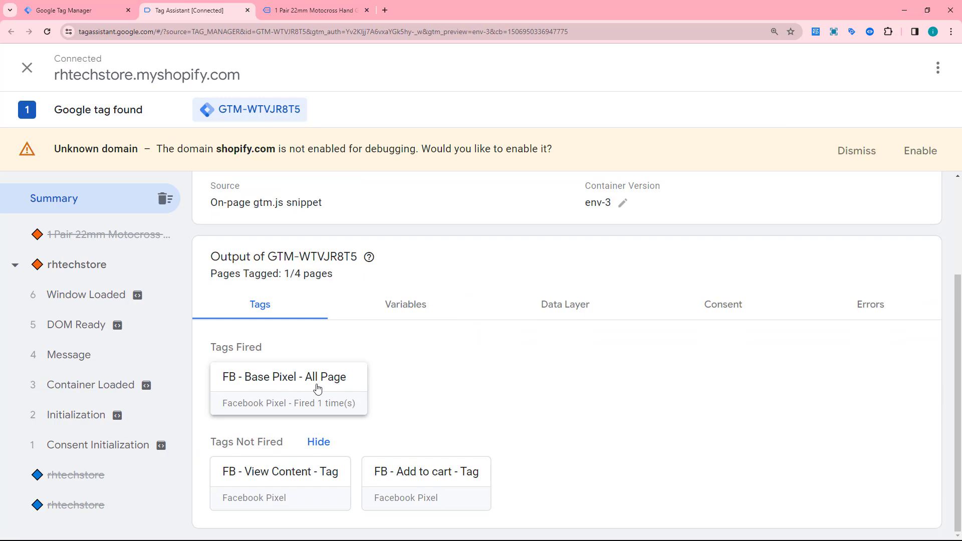
Step: Add one red motocross hand guard set to the cart from its storefront product page
left_click(315, 10)
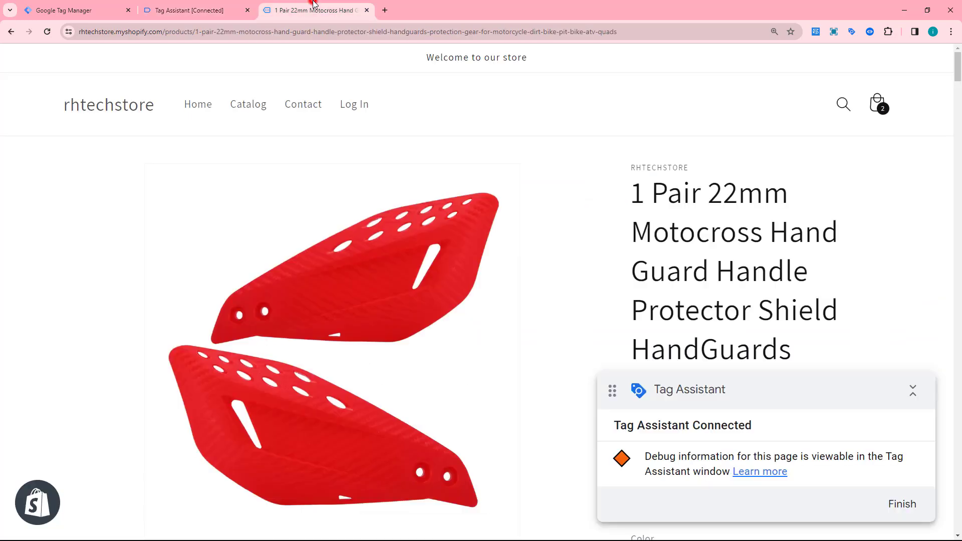
scroll(508, 299, "down", 6)
scroll(599, 286, "down", 3)
left_click(769, 229)
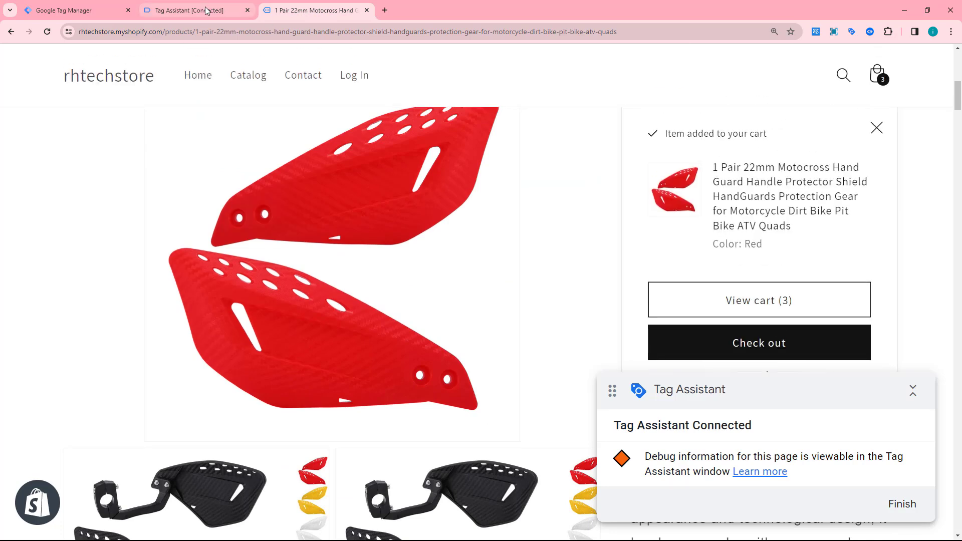
Step: Enable debugging for the shopify.com domain in Tag Assistant, reload the product page and check the fired tags
left_click(206, 10)
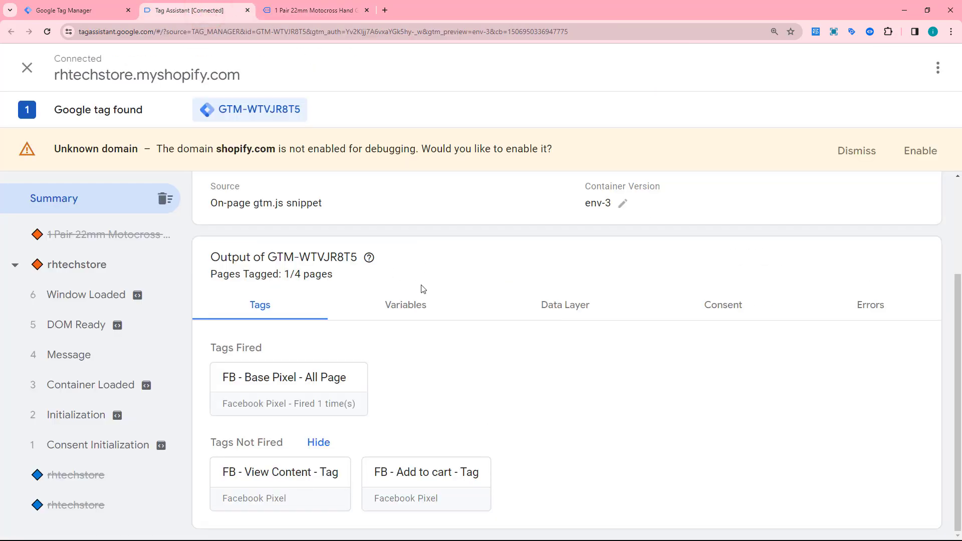
left_click(919, 157)
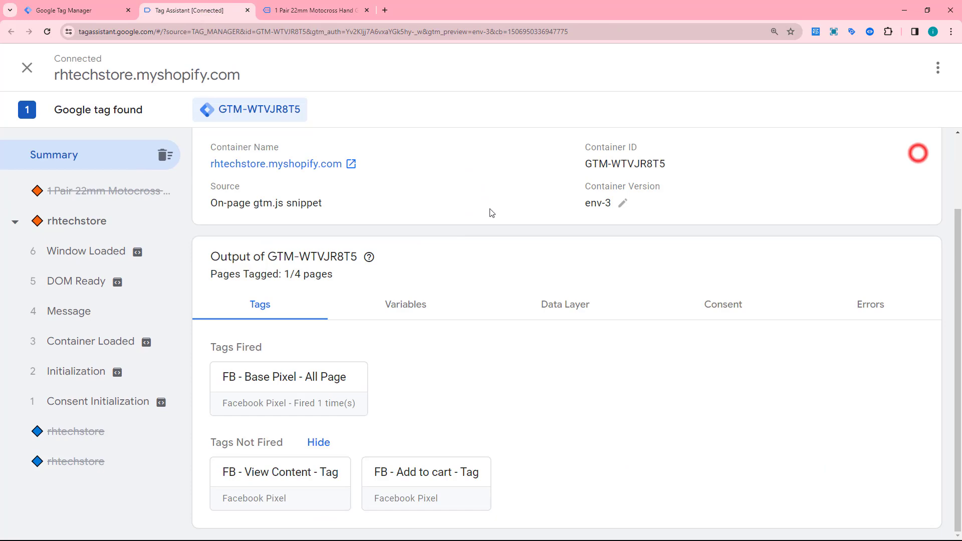
left_click(371, 5)
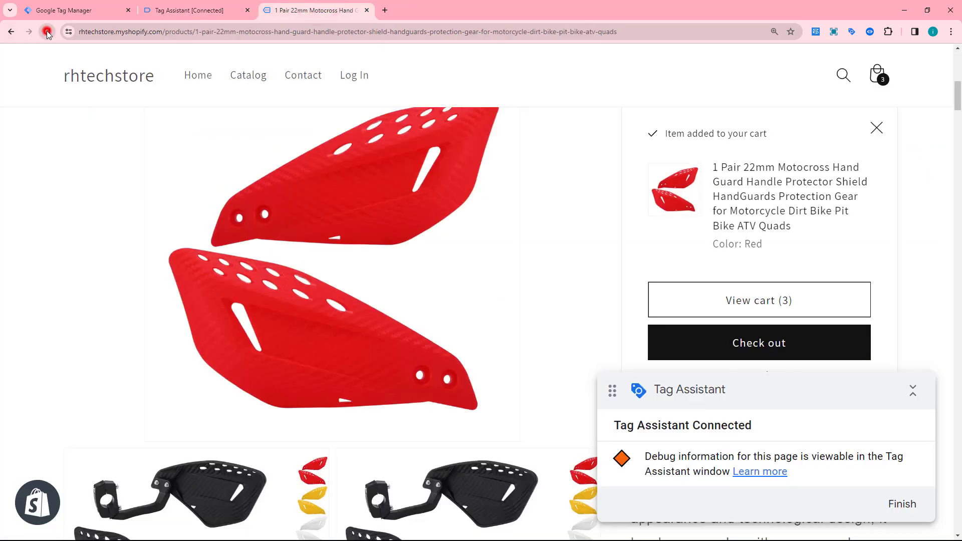
left_click(217, 8)
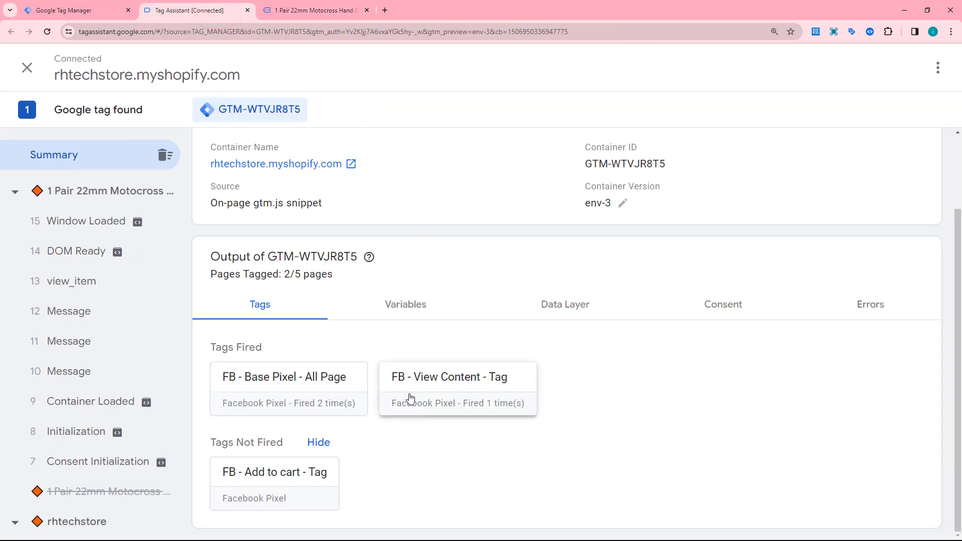
Step: Add the red hand guard set to the cart again and check in Tag Assistant whether the add to cart tag fires
left_click(325, 11)
left_click(769, 230)
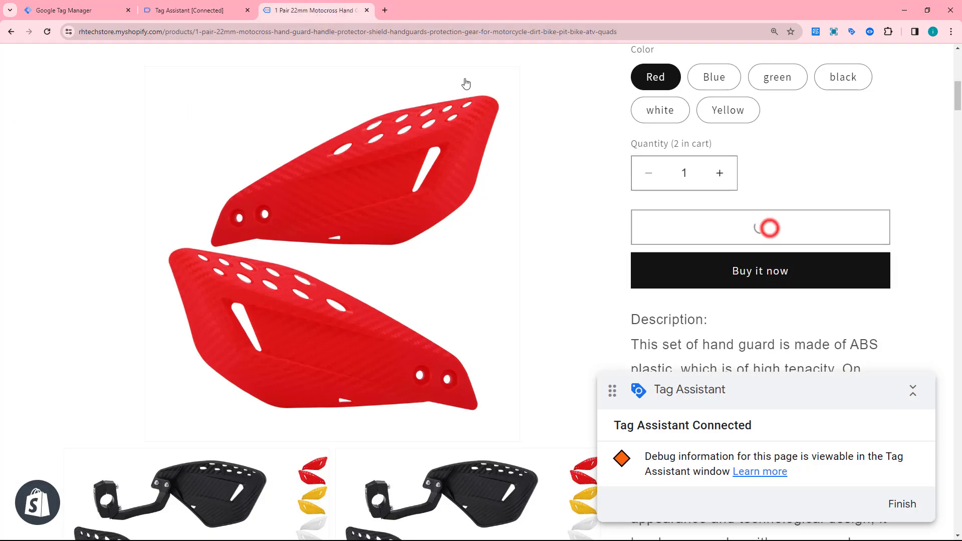
left_click(232, 13)
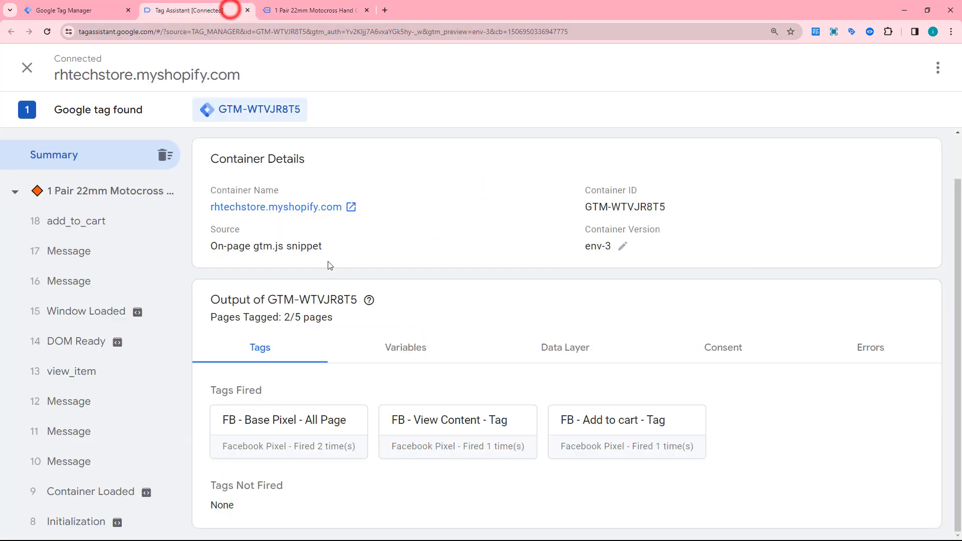